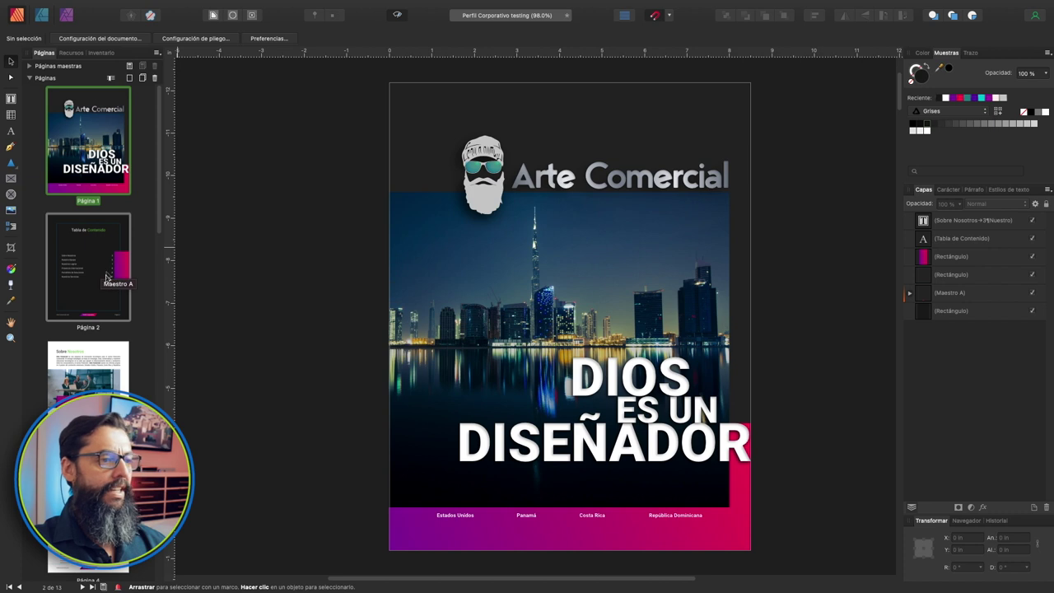
Scroll to page 2's Tabla de Contenido and switch to the Designer persona.
scroll(482, 321, down, 4)
scroll(510, 335, down, 3)
scroll(510, 334, down, 4)
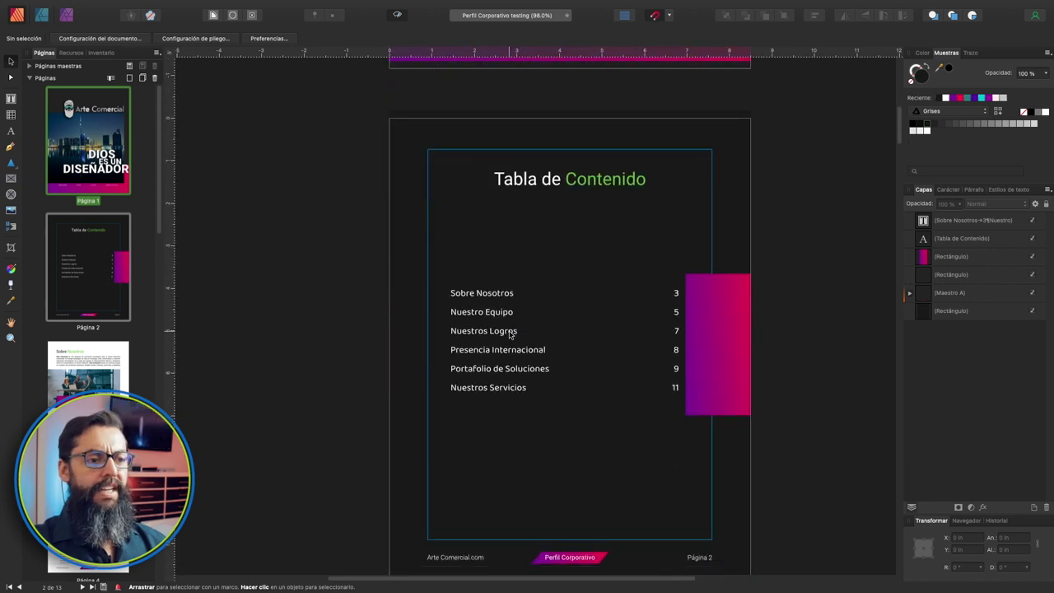
scroll(508, 335, down, 2)
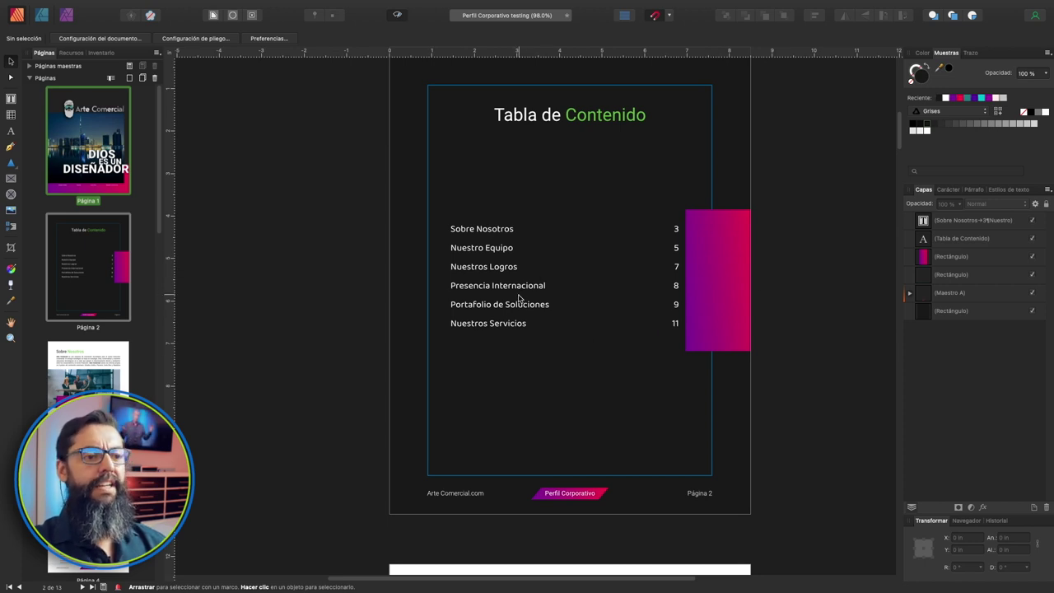
scroll(518, 298, up, 1)
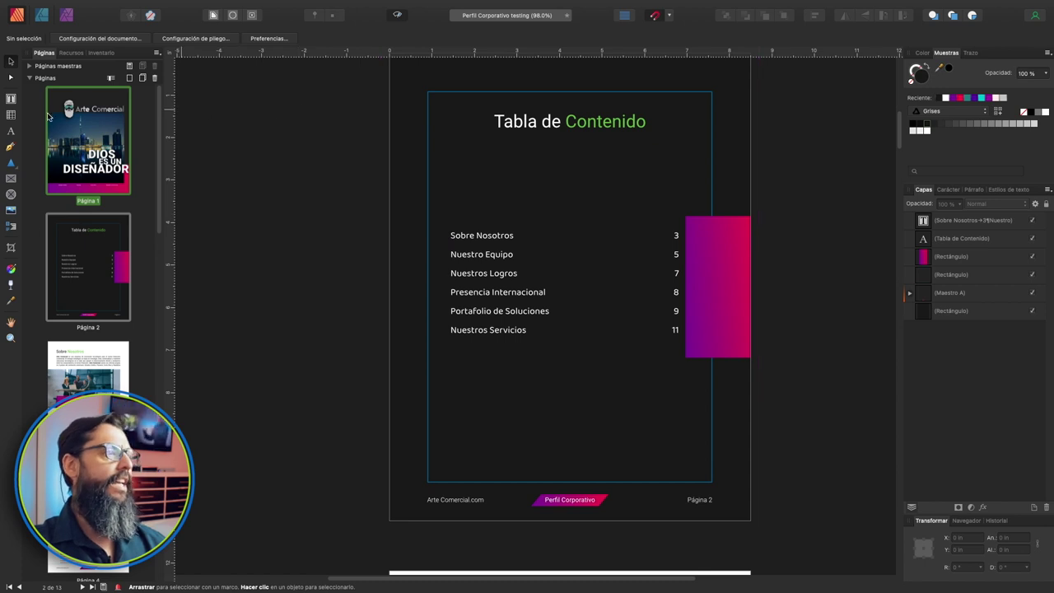
click(42, 15)
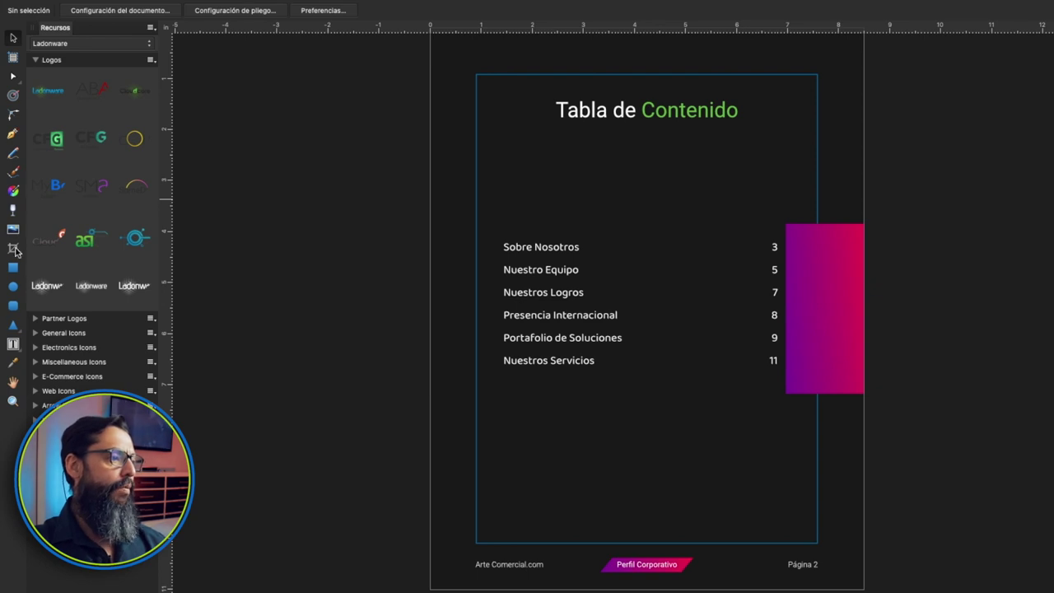
With the Pen tool, start the wave with curved nodes along page 2's bottom edge.
click(13, 324)
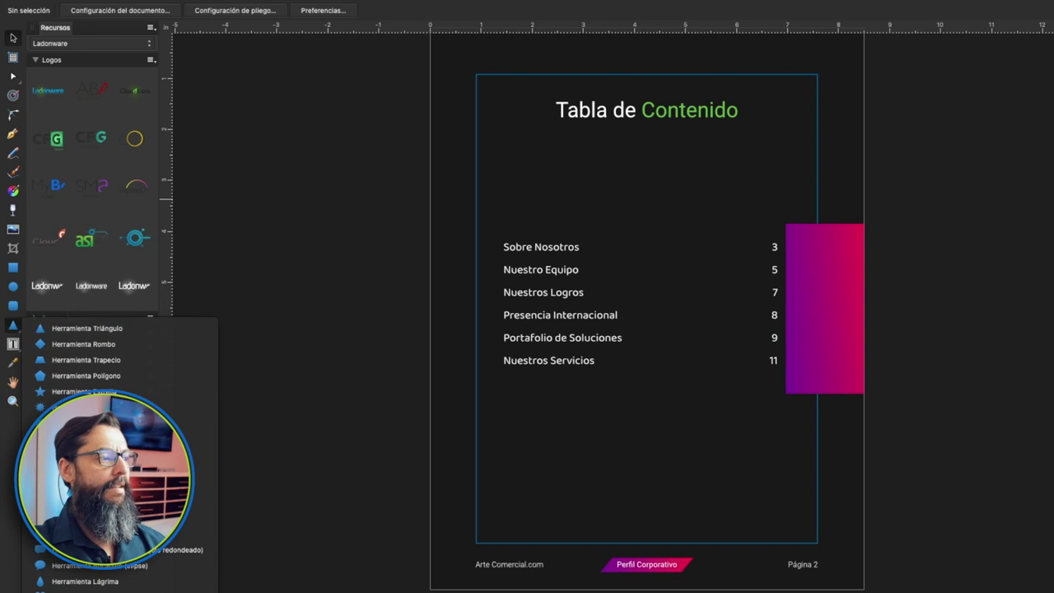
click(12, 141)
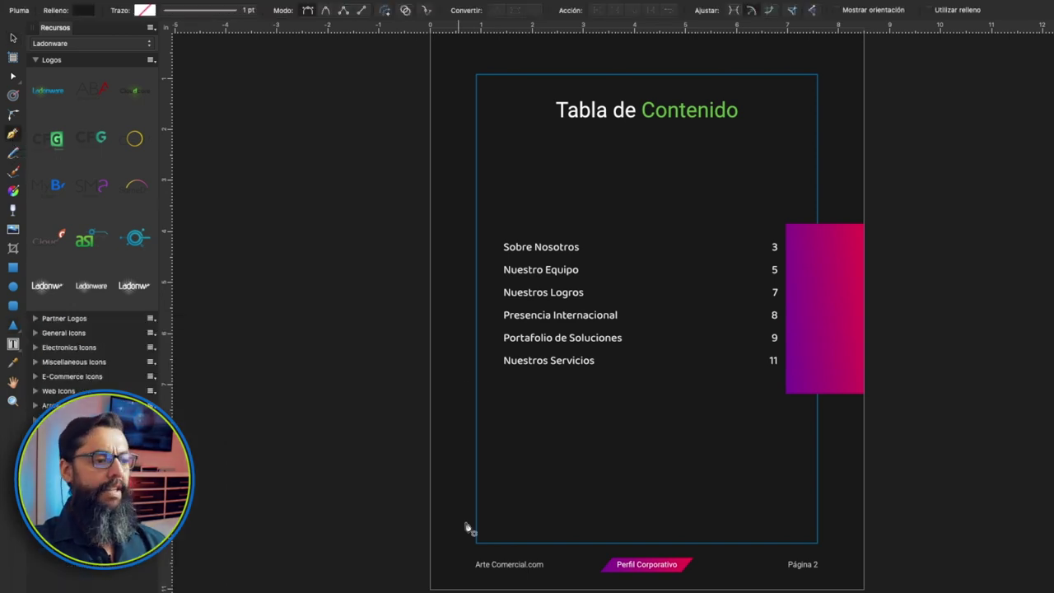
mouse_move(430, 465)
mouse_down()
mouse_move(462, 447)
mouse_move(550, 430)
mouse_up()
click(656, 437)
drag(658, 438, 692, 410)
Continue the curved path up the right side and end it at the top-right corner.
click(782, 389)
drag(784, 389, 787, 370)
click(792, 226)
drag(792, 225, 788, 212)
drag(800, 162, 864, 115)
click(874, 104)
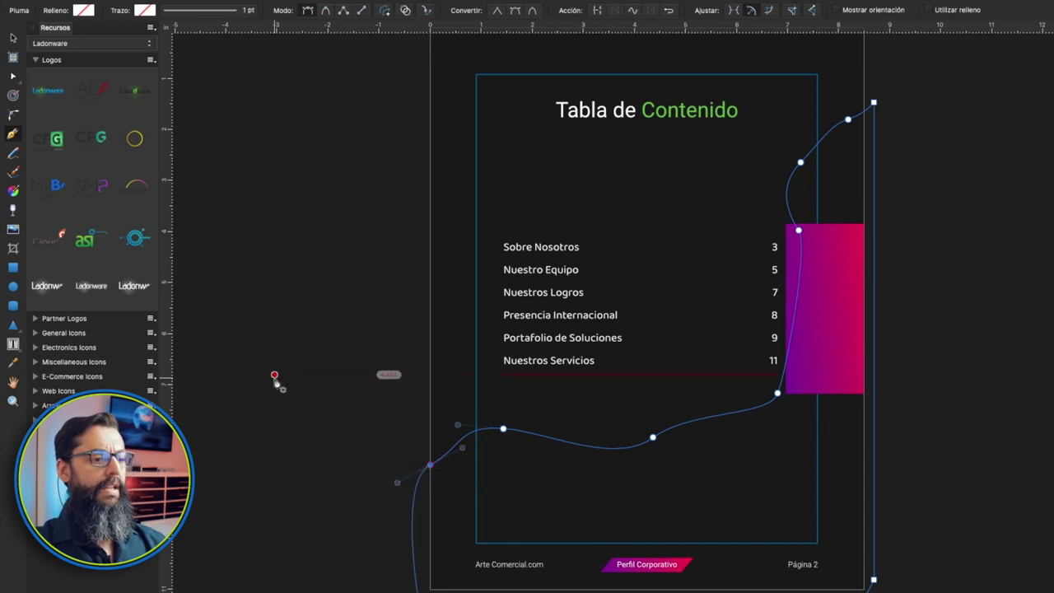
click(13, 76)
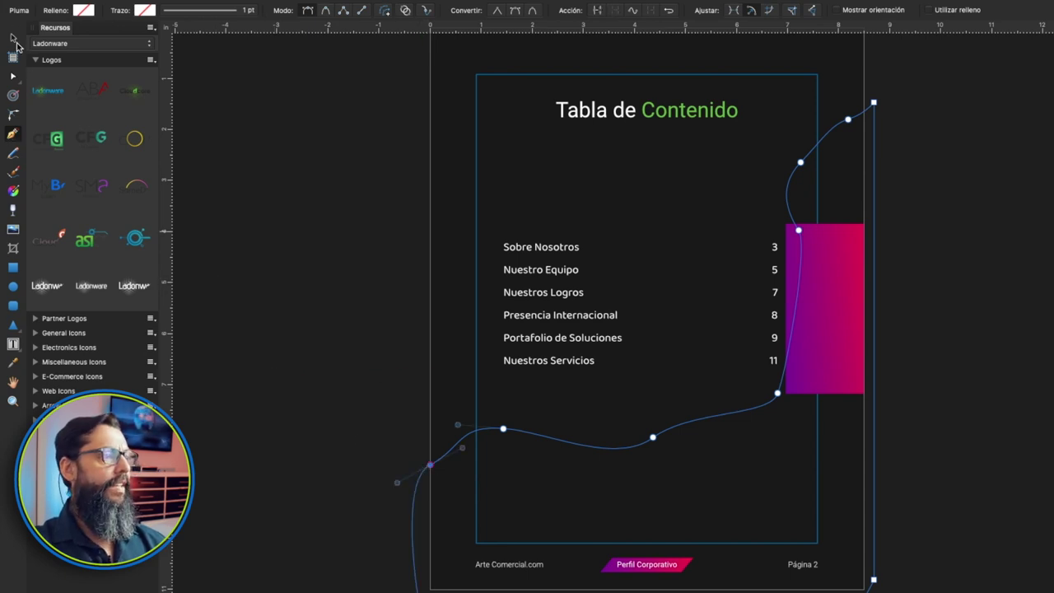
Copy the pink gradient rectangle and paste its gradient style onto the wavy curve.
click(819, 320)
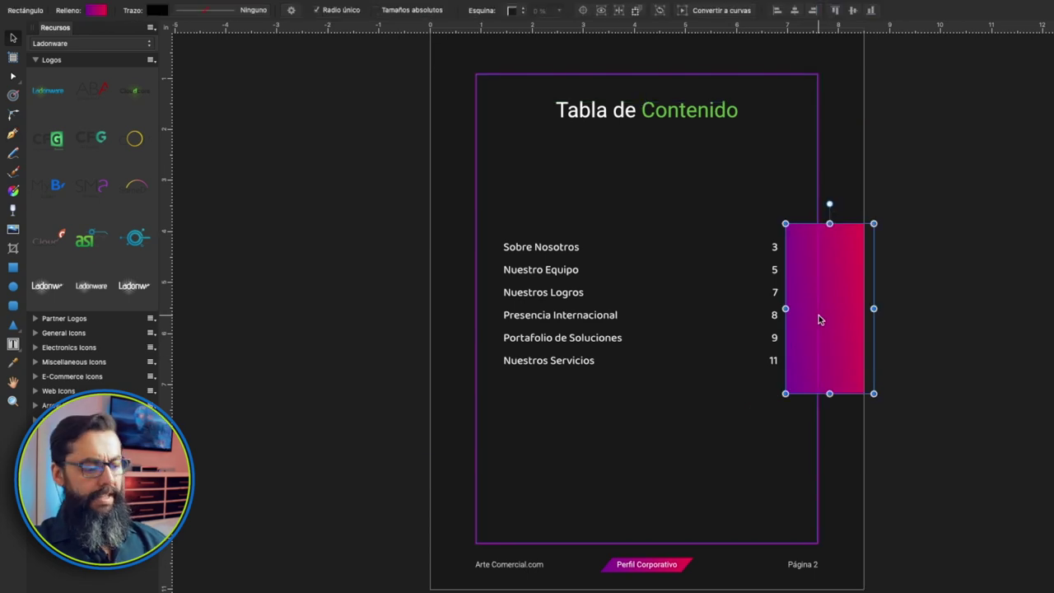
key(super+c)
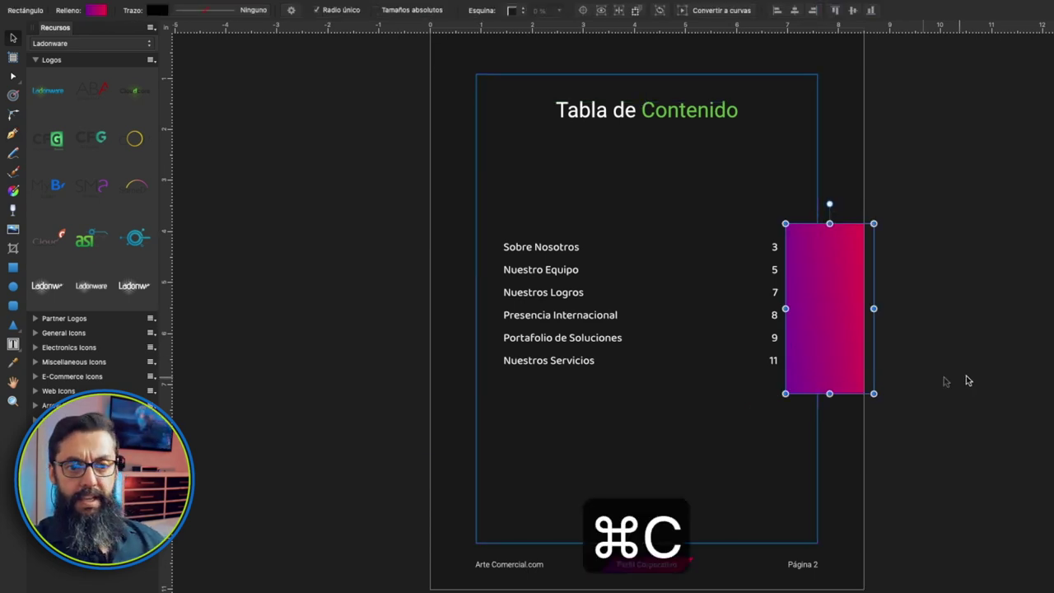
click(818, 461)
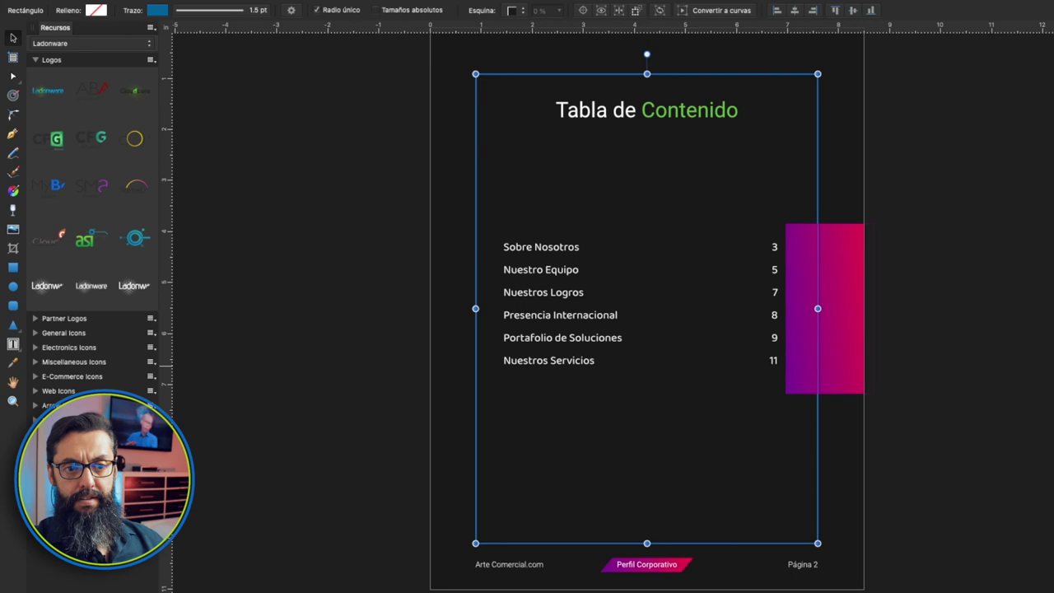
key(super+v)
key(shift+super+v)
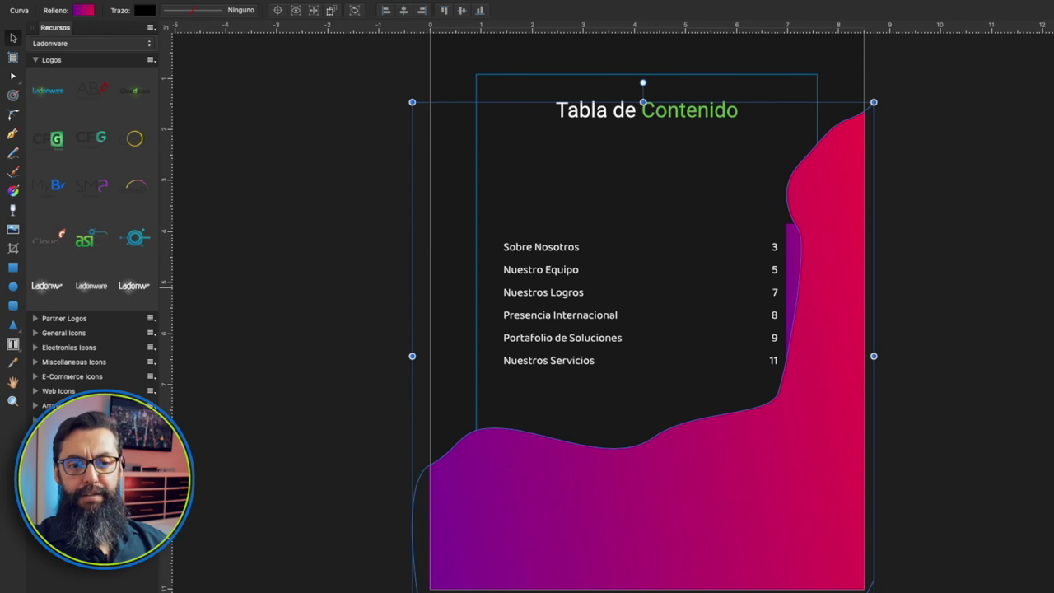
key(super+z)
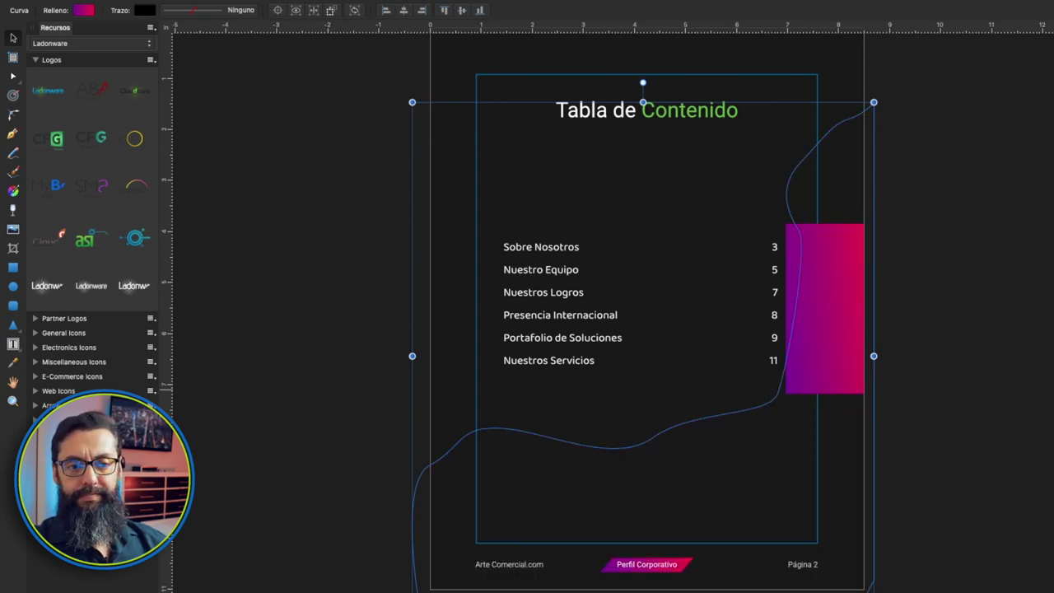
key(shift+super+z)
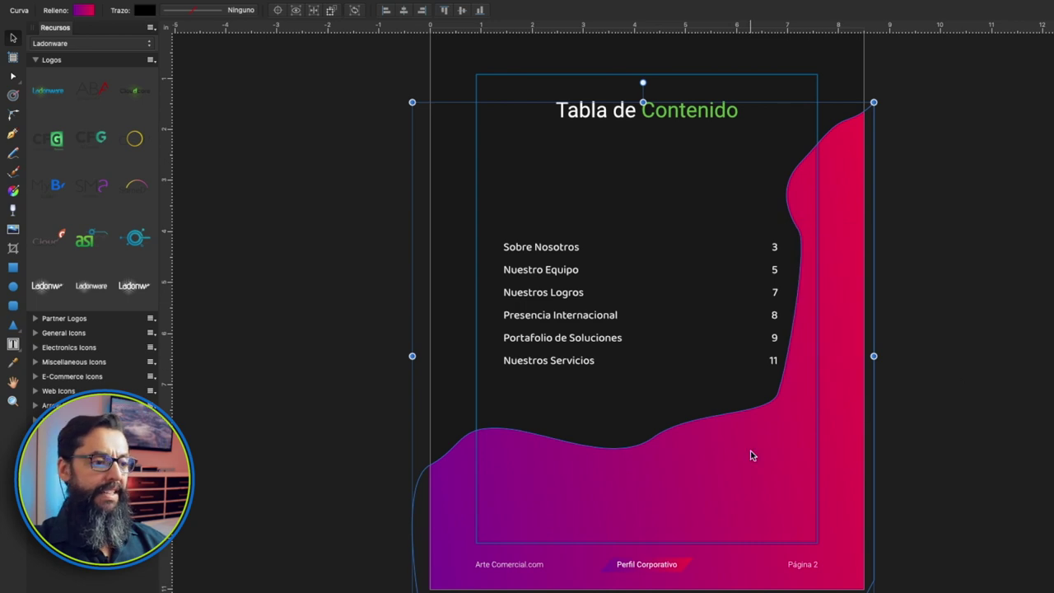
click(922, 416)
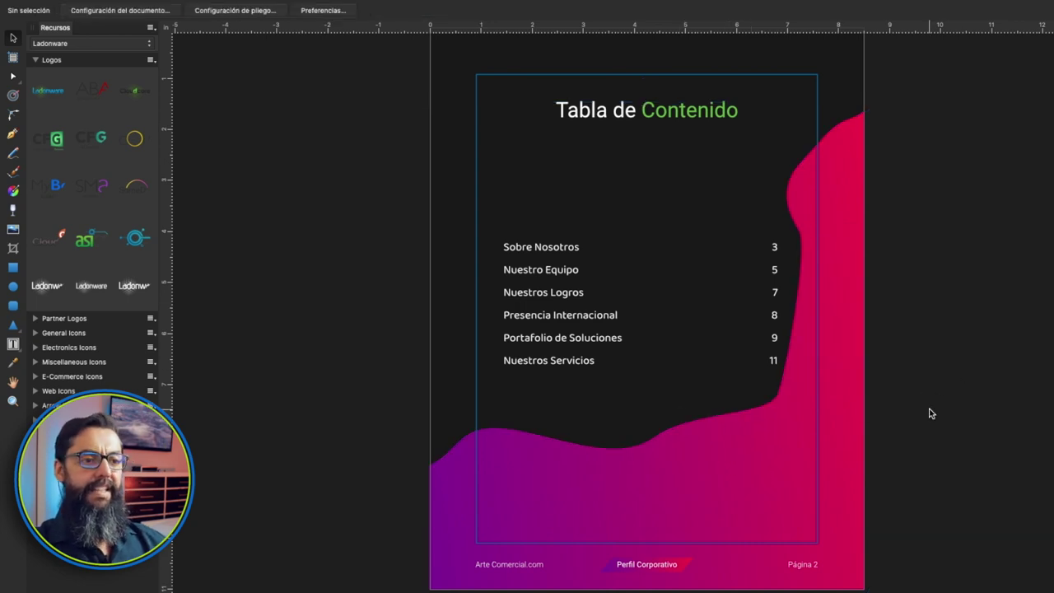
click(751, 448)
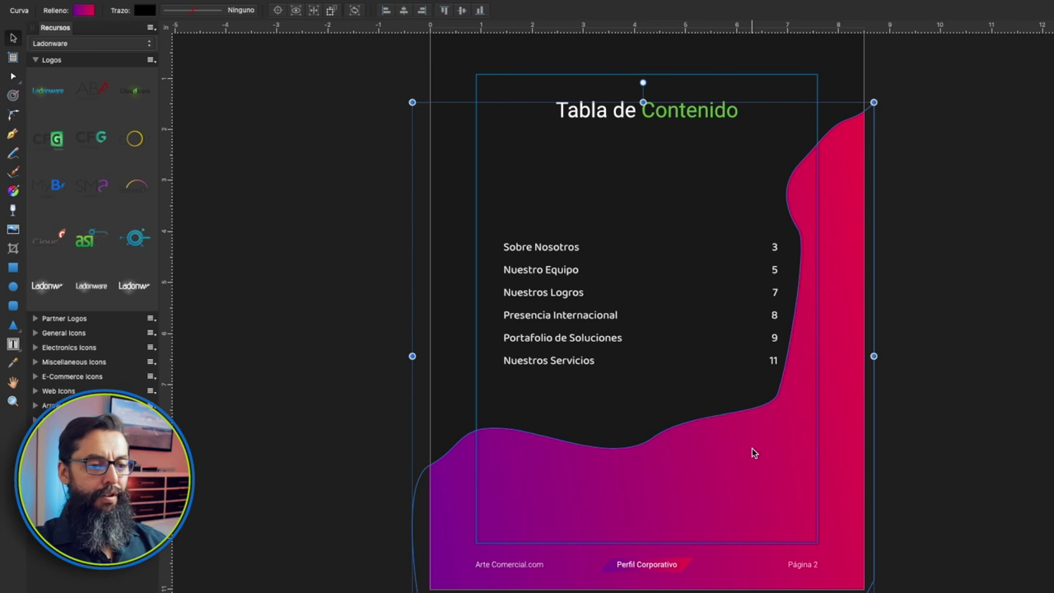
Drag the wave's bottom and right-side nodes and handles into a smoother curve.
click(13, 76)
drag(503, 429, 524, 429)
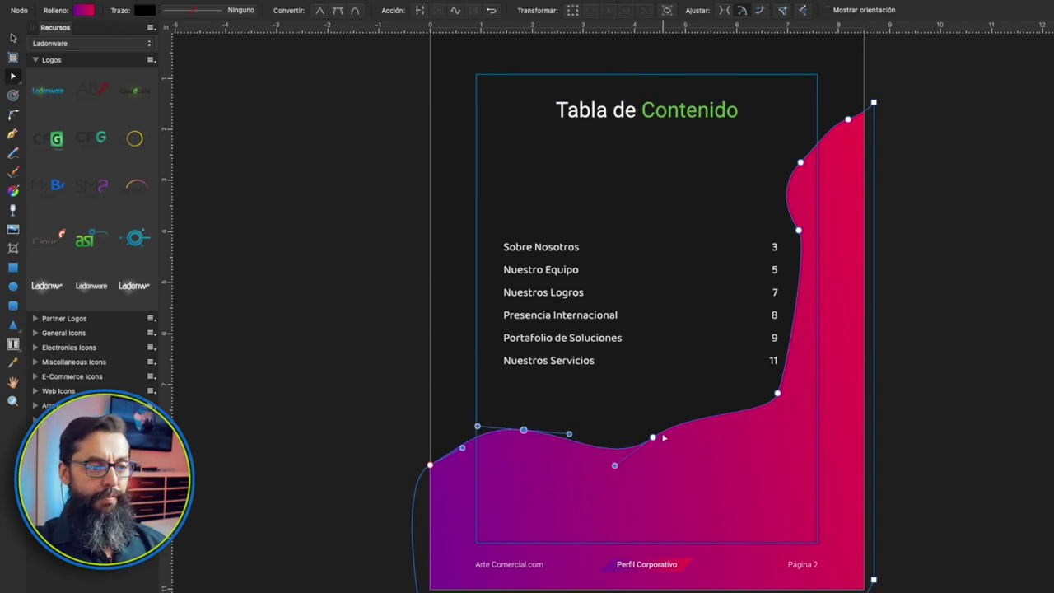
mouse_move(655, 439)
mouse_down()
mouse_move(676, 455)
mouse_move(729, 440)
mouse_move(729, 450)
mouse_up()
mouse_move(776, 394)
mouse_down()
mouse_move(794, 399)
mouse_move(799, 367)
mouse_up()
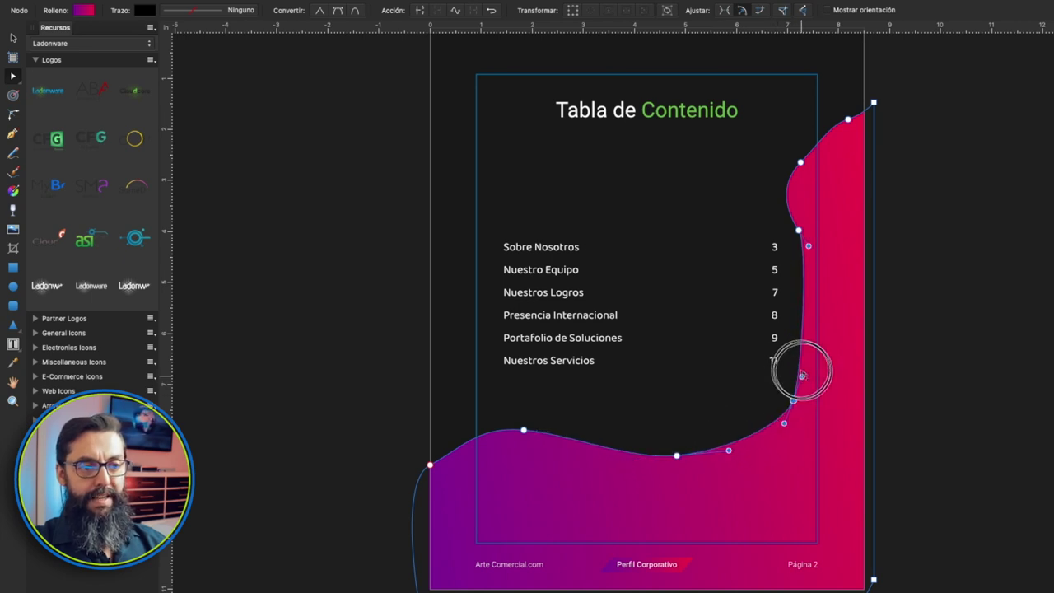
click(810, 248)
drag(809, 247, 827, 247)
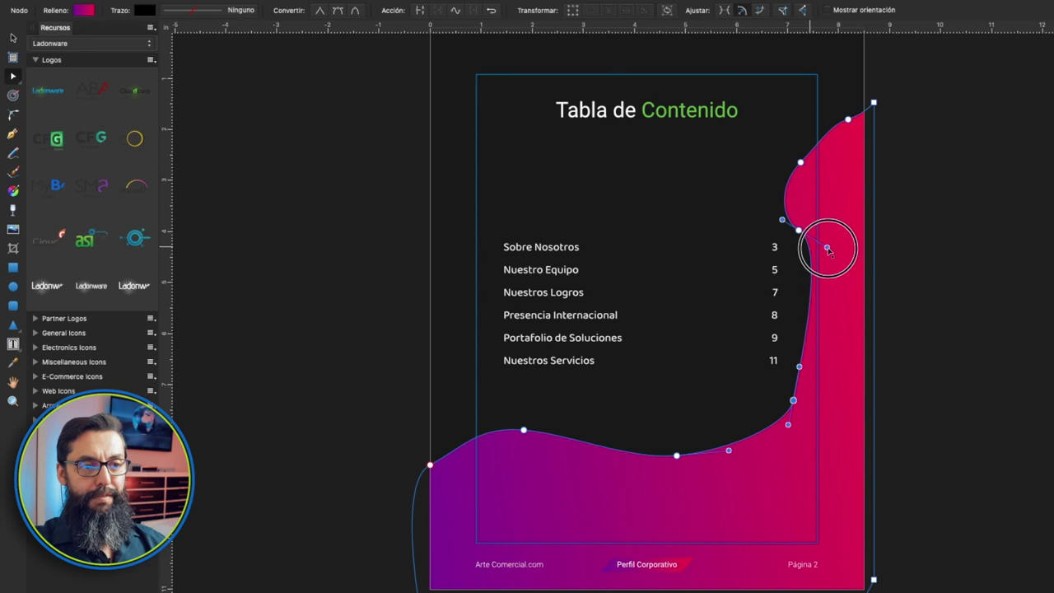
drag(800, 163, 798, 149)
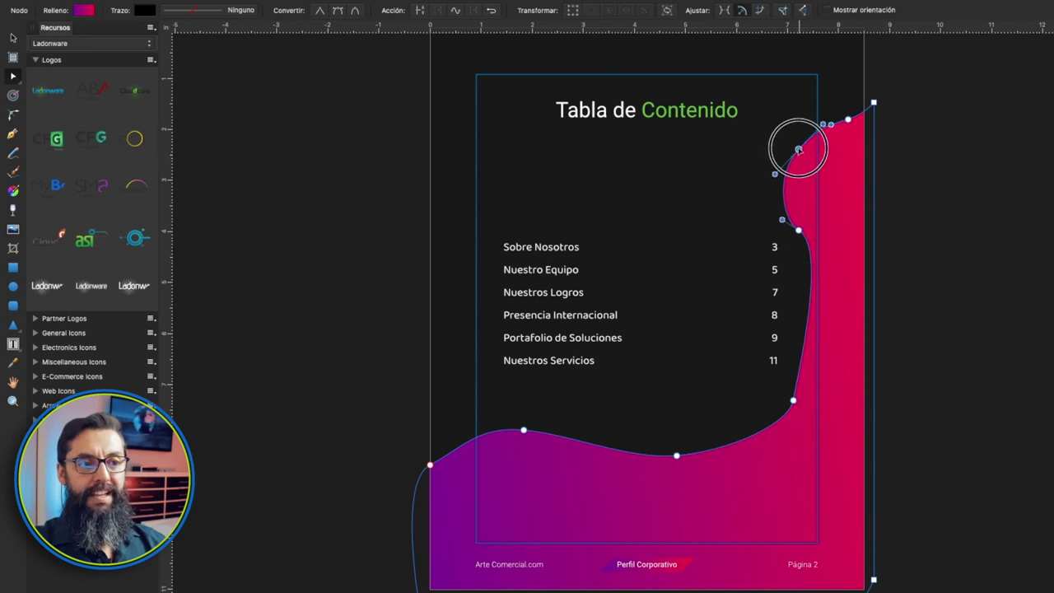
Delete the extra top-right nodes and fine-tune the curve beside the contents list.
click(851, 118)
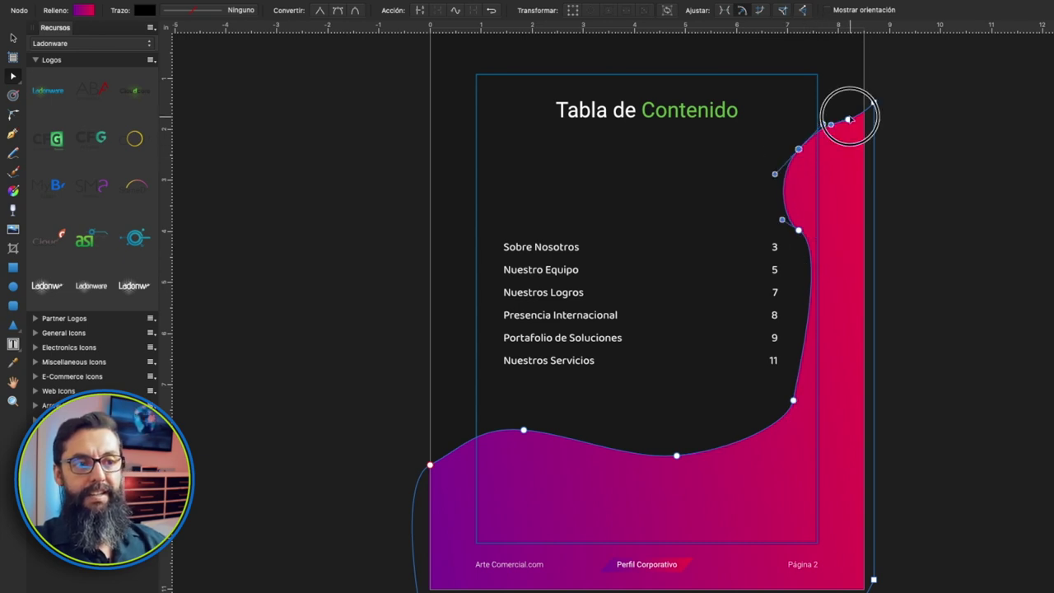
key(Delete)
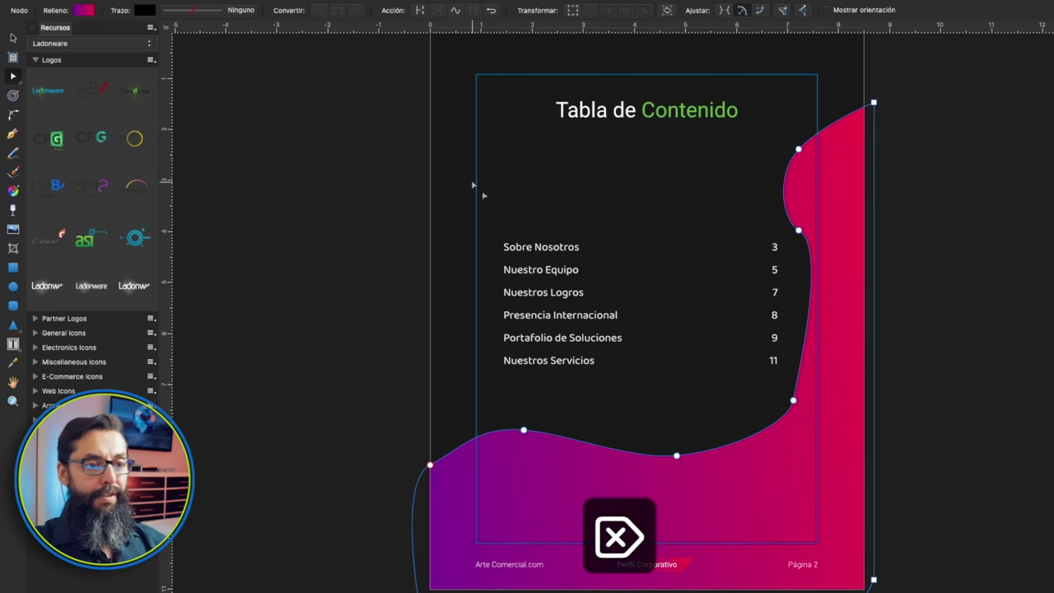
click(793, 401)
drag(799, 367, 826, 356)
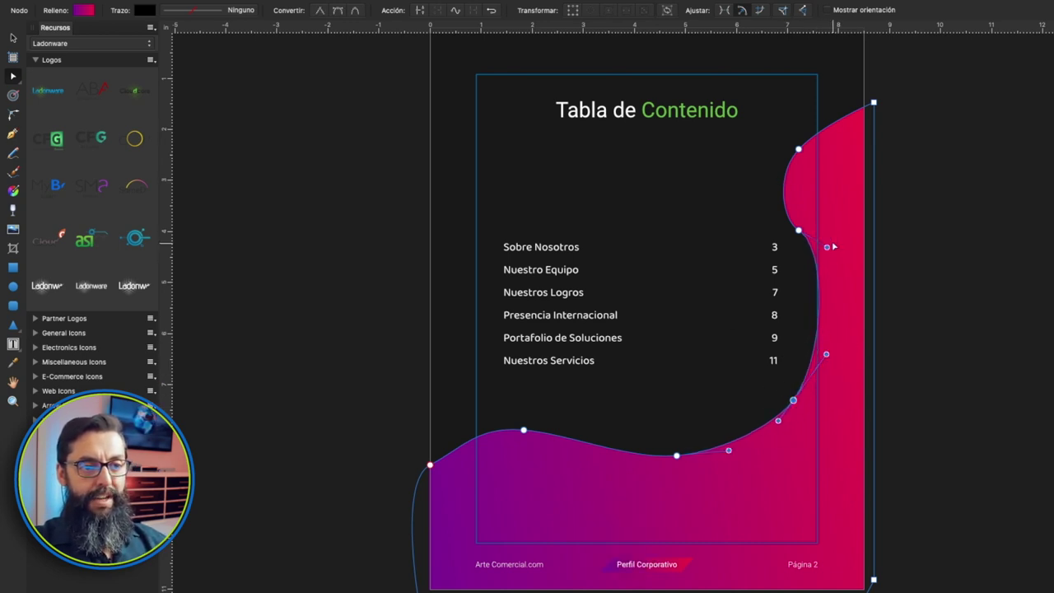
drag(828, 249, 834, 264)
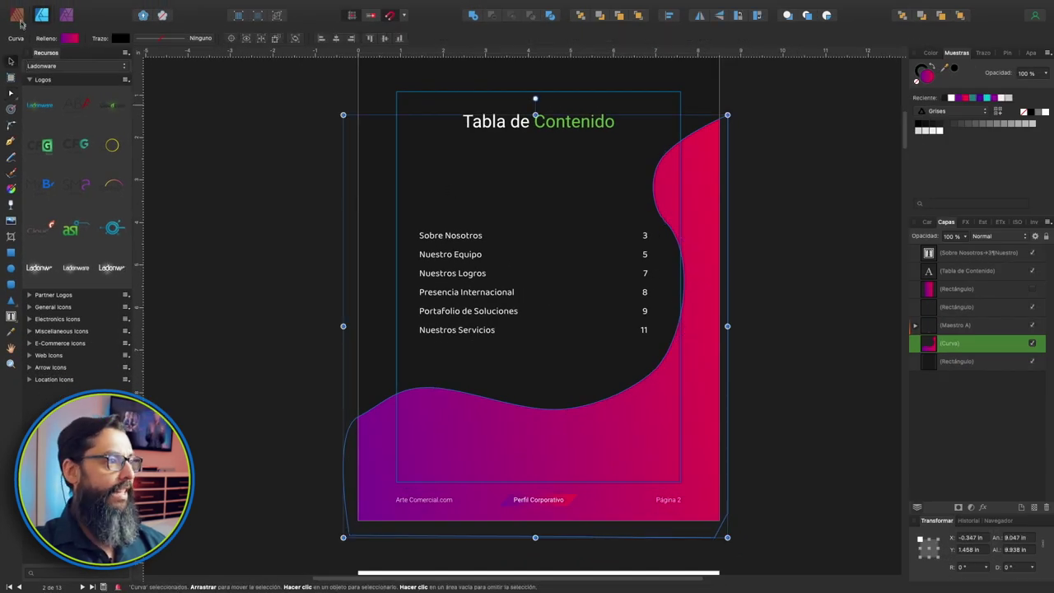
Return to the Publisher persona and scroll past pages 3–4 to page 6's team section.
click(17, 15)
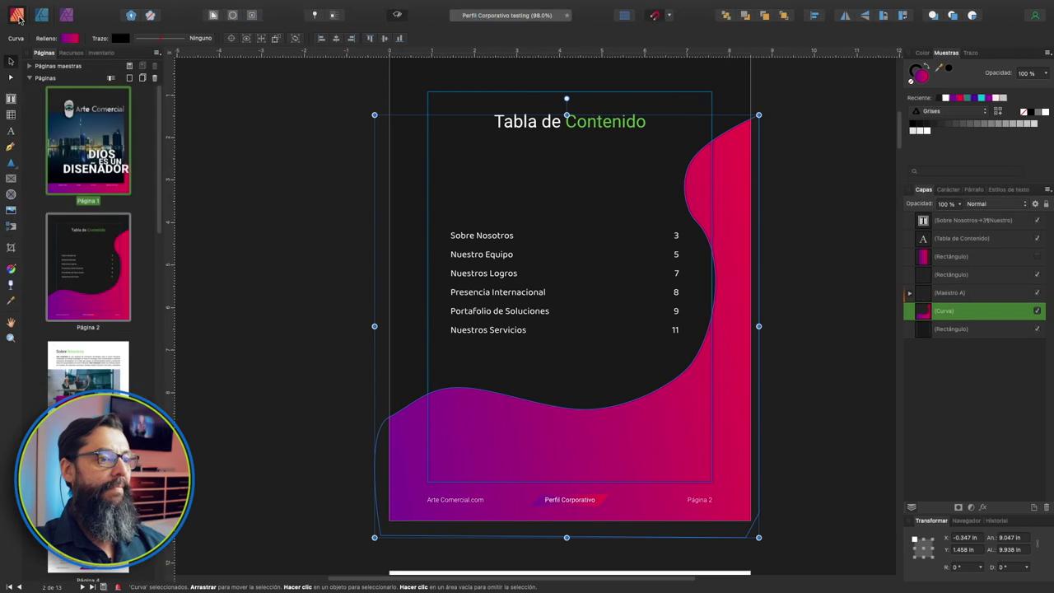
click(312, 232)
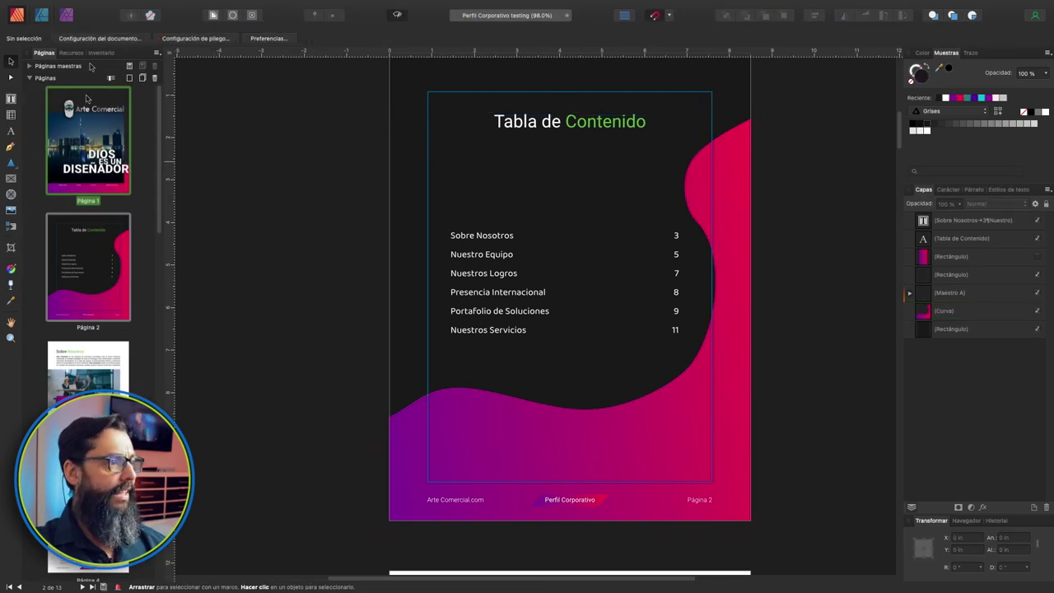
scroll(313, 236, up, 2)
scroll(313, 236, up, 2)
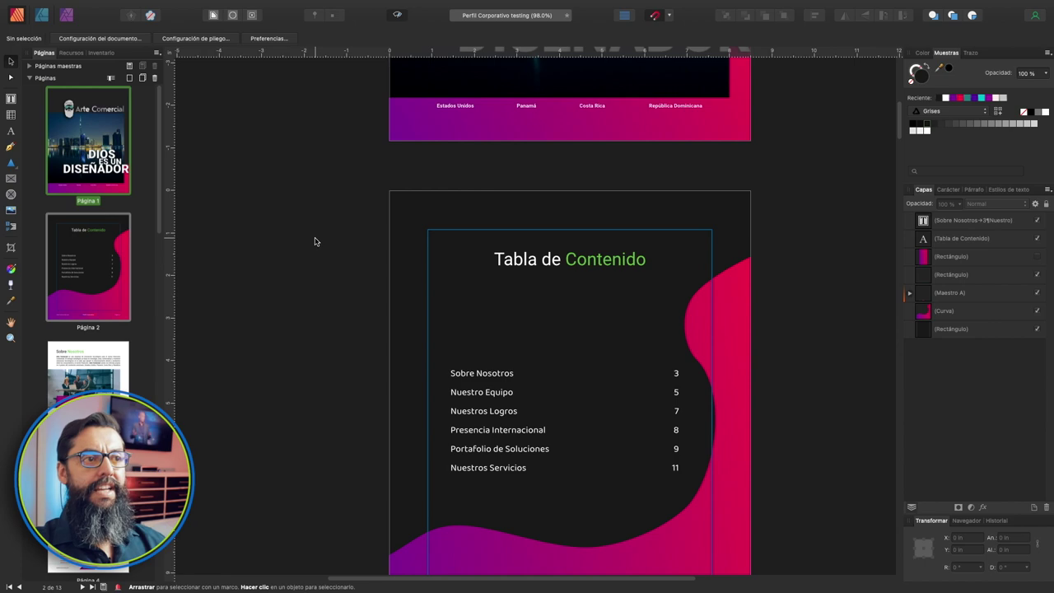
scroll(315, 242, down, 5)
scroll(314, 241, down, 2)
scroll(315, 241, down, 2)
scroll(315, 241, down, 1)
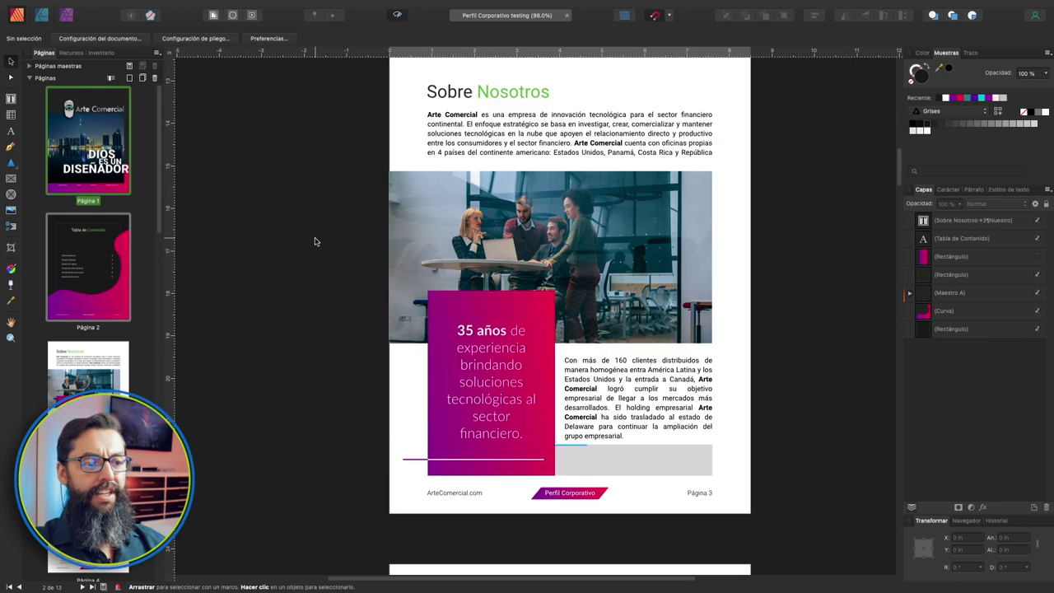
scroll(315, 241, down, 3)
scroll(314, 241, down, 2)
scroll(315, 242, down, 3)
scroll(314, 241, down, 3)
scroll(314, 241, down, 3)
scroll(314, 241, down, 3)
scroll(314, 241, down, 4)
scroll(314, 242, down, 4)
scroll(314, 241, up, 5)
scroll(315, 241, down, 4)
scroll(315, 241, up, 4)
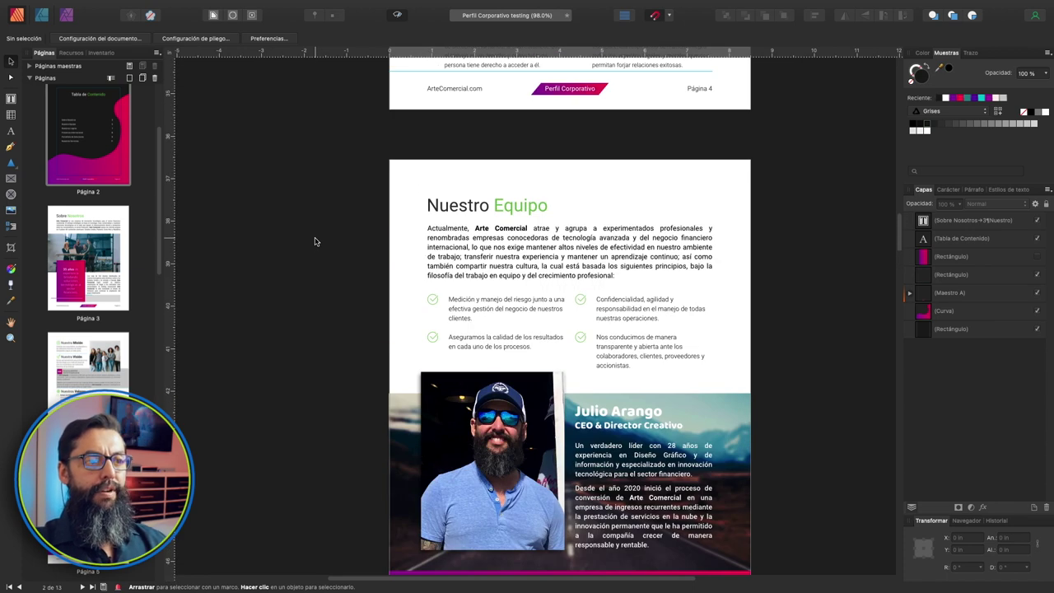
scroll(315, 242, up, 8)
scroll(314, 241, down, 4)
scroll(315, 241, down, 15)
scroll(314, 241, up, 2)
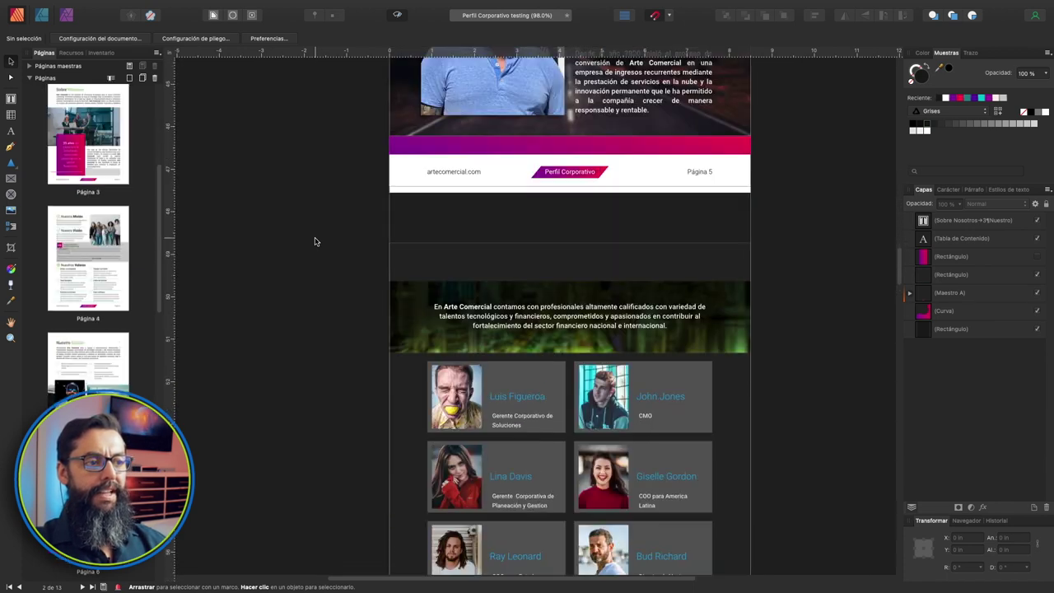
Turn off the banner's Gaussian Blur, Color Overlay and Gradient Overlay effects.
click(416, 306)
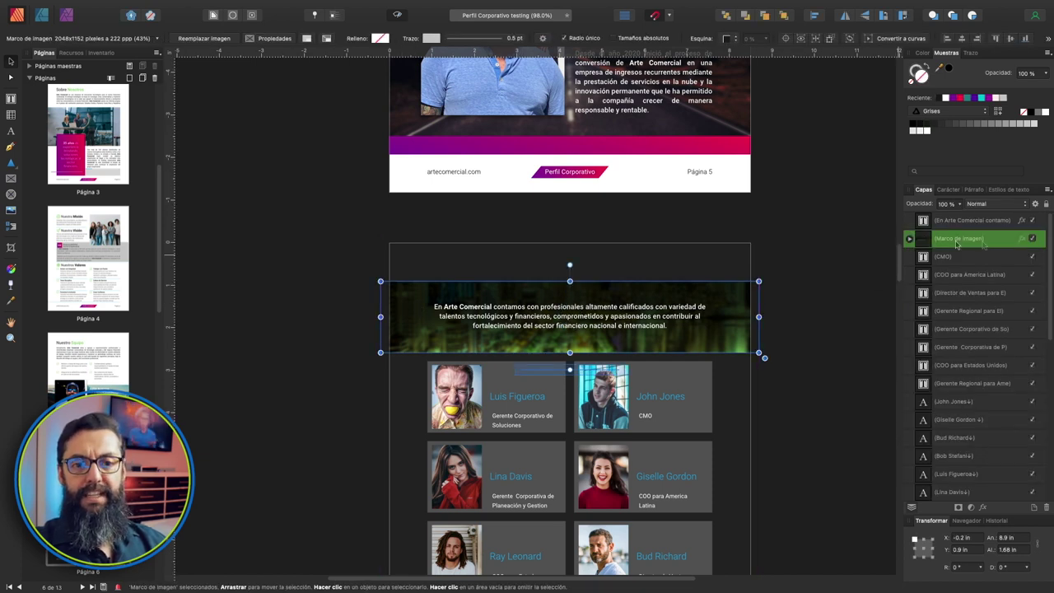
click(1023, 239)
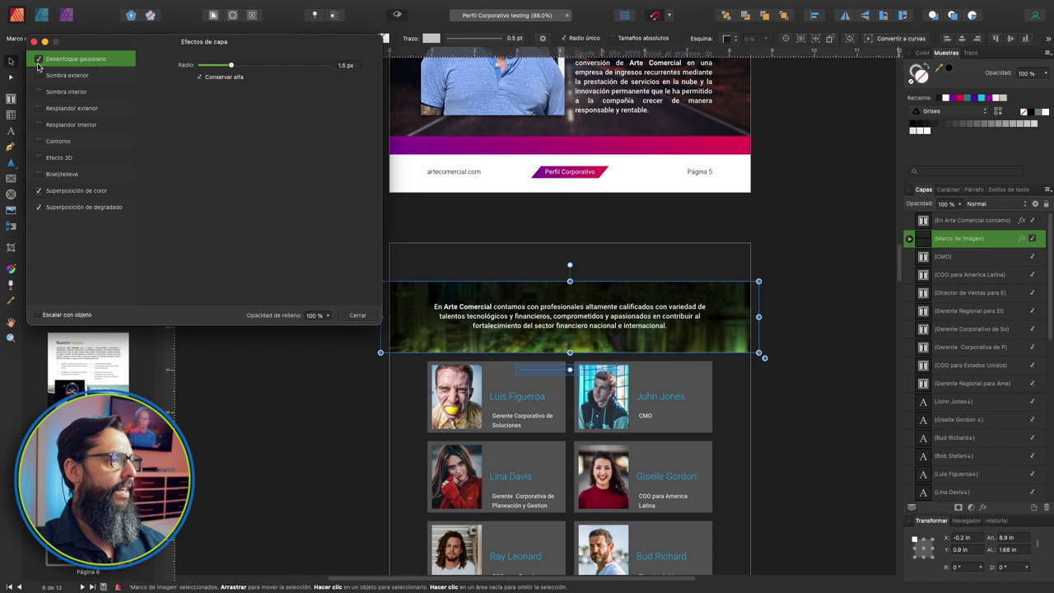
click(38, 60)
click(39, 191)
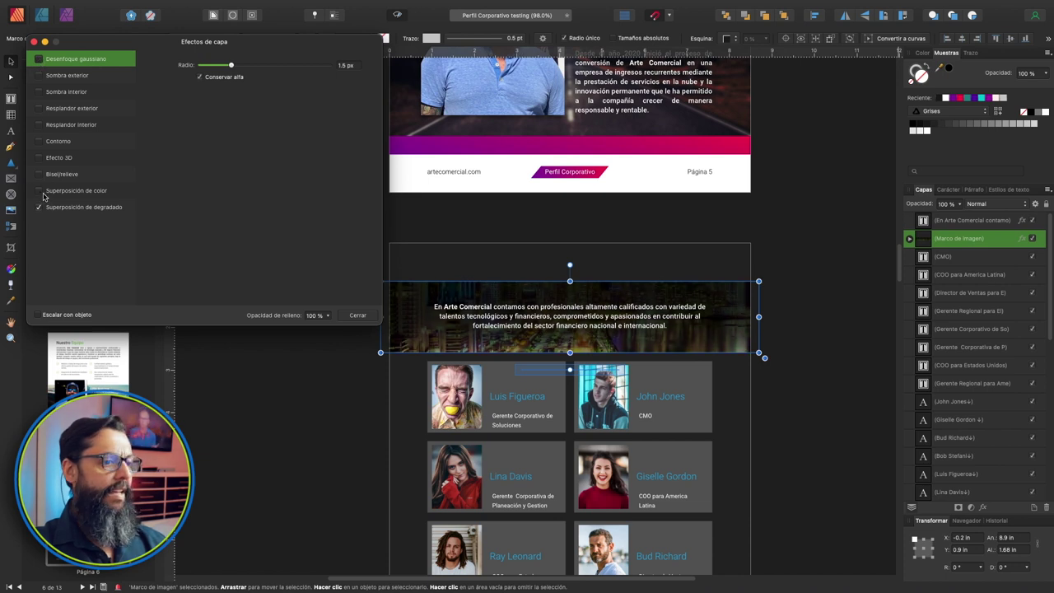
click(38, 207)
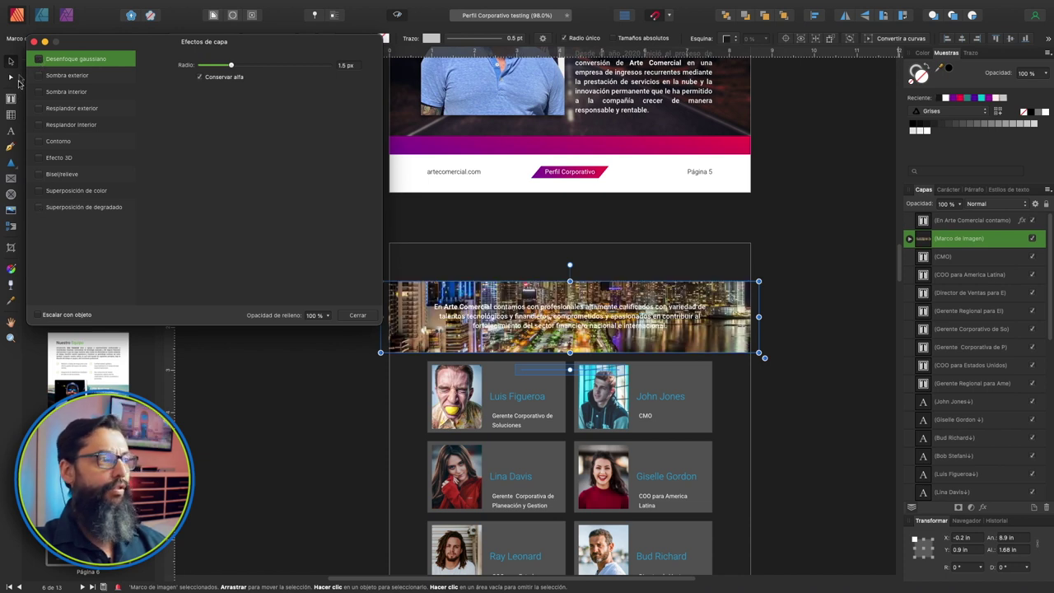
click(33, 42)
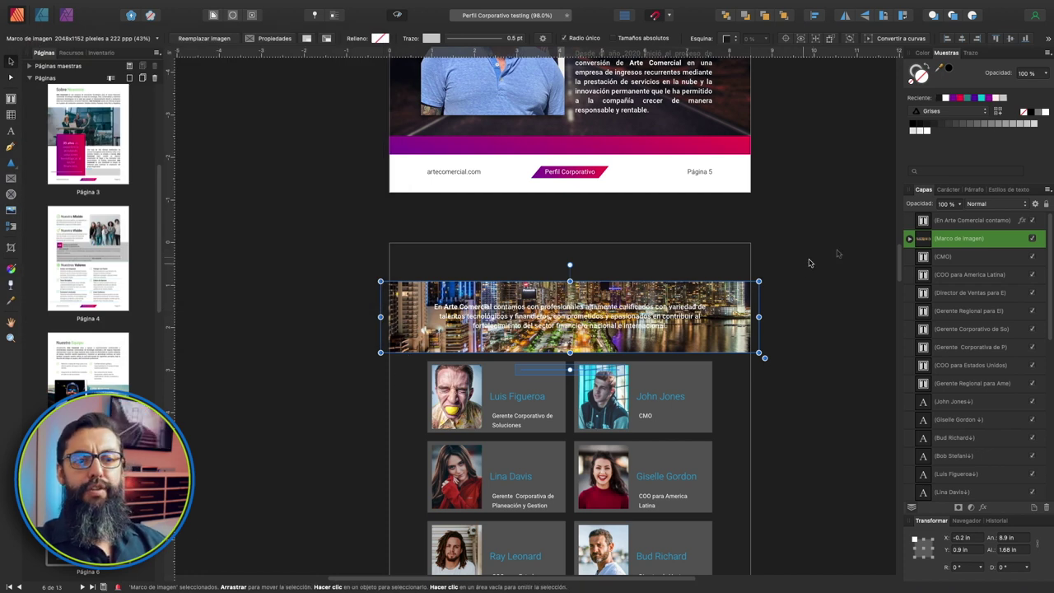
Select the Panama photo inside the banner frame and switch to the Photo persona.
click(909, 239)
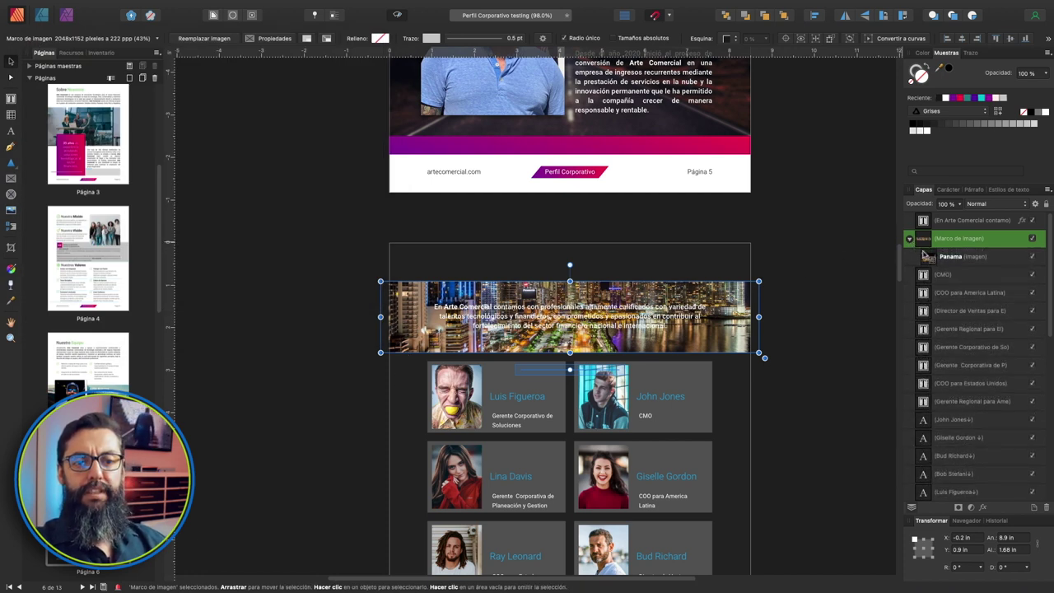
click(929, 257)
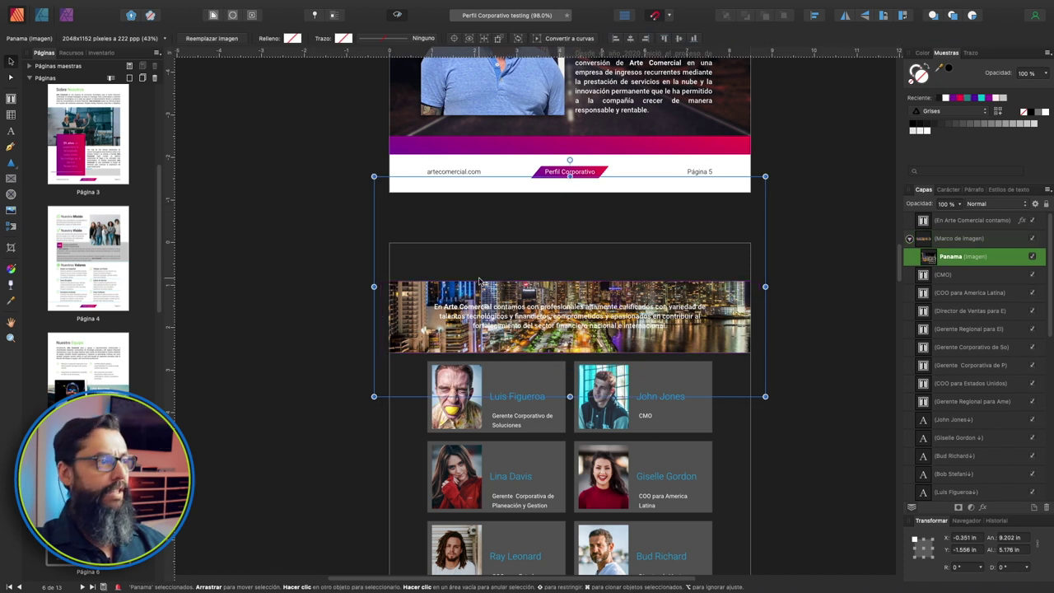
click(67, 15)
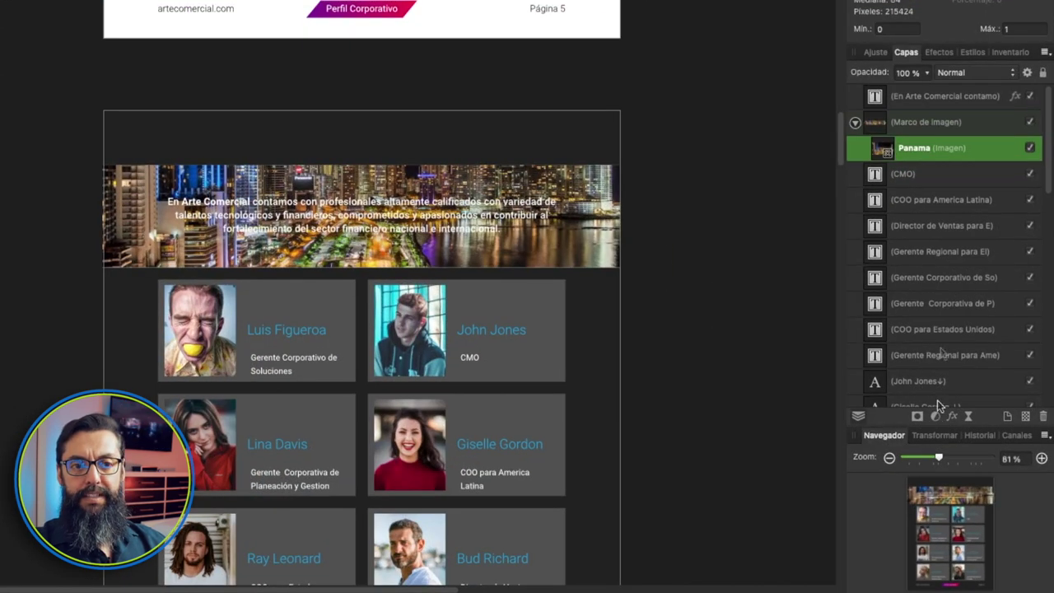
Darken the banner photo with a pulled-down Curves adjustment, then add a default HSL adjustment.
click(866, 52)
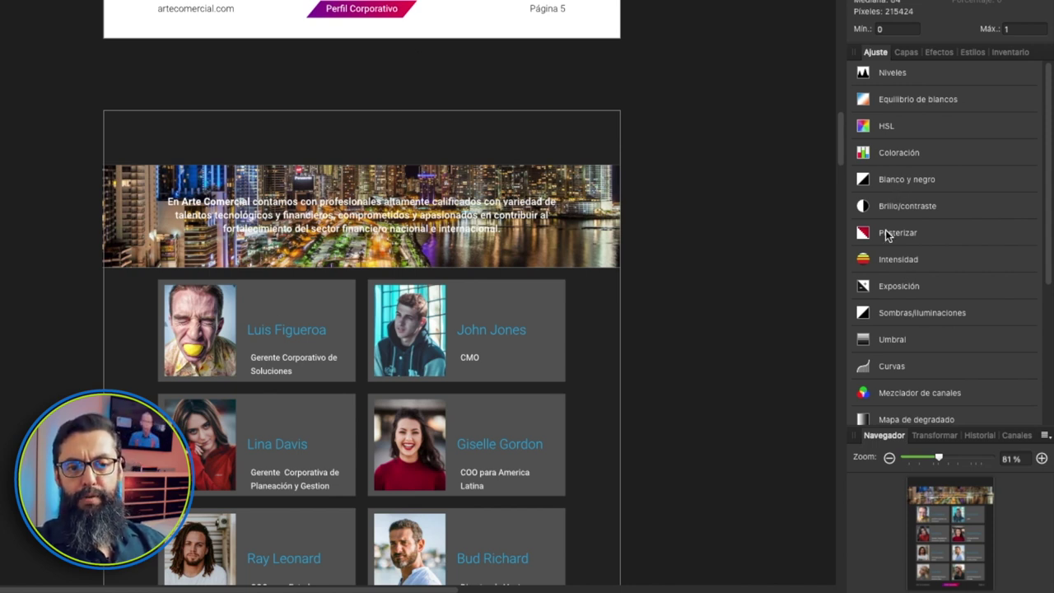
click(886, 363)
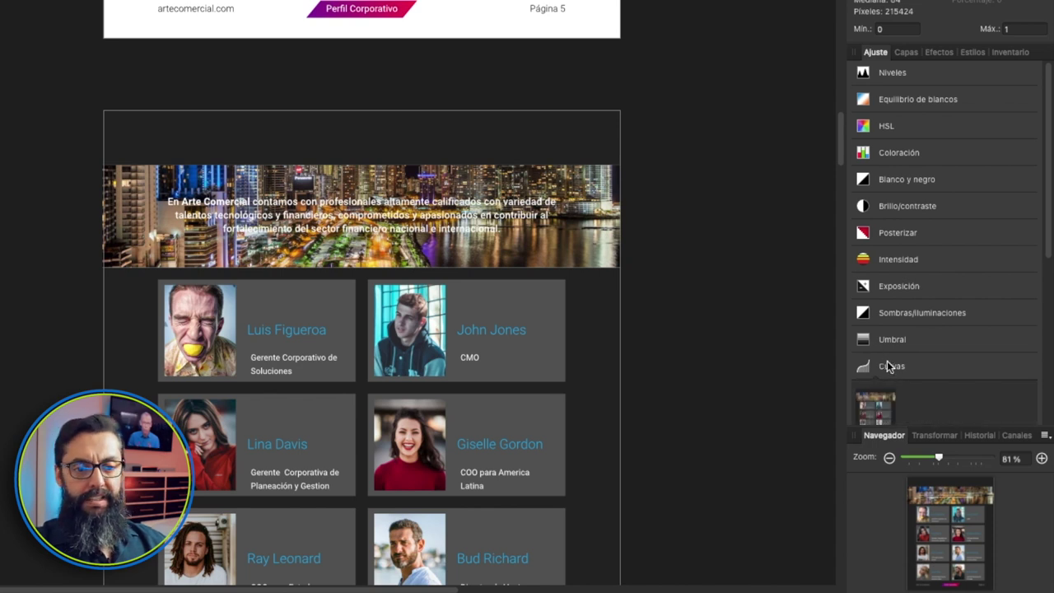
click(878, 398)
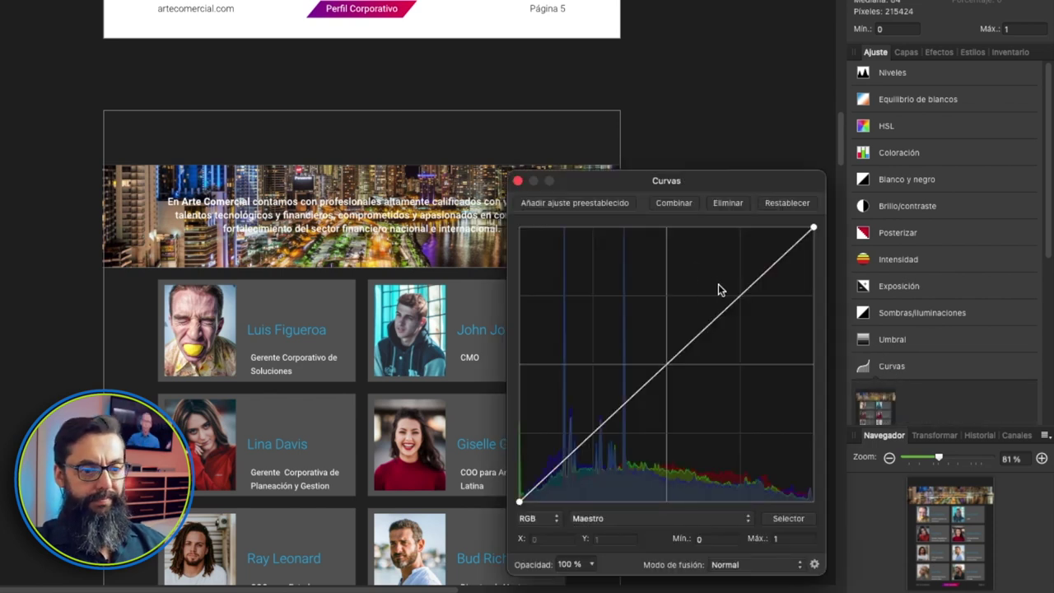
drag(743, 303, 760, 331)
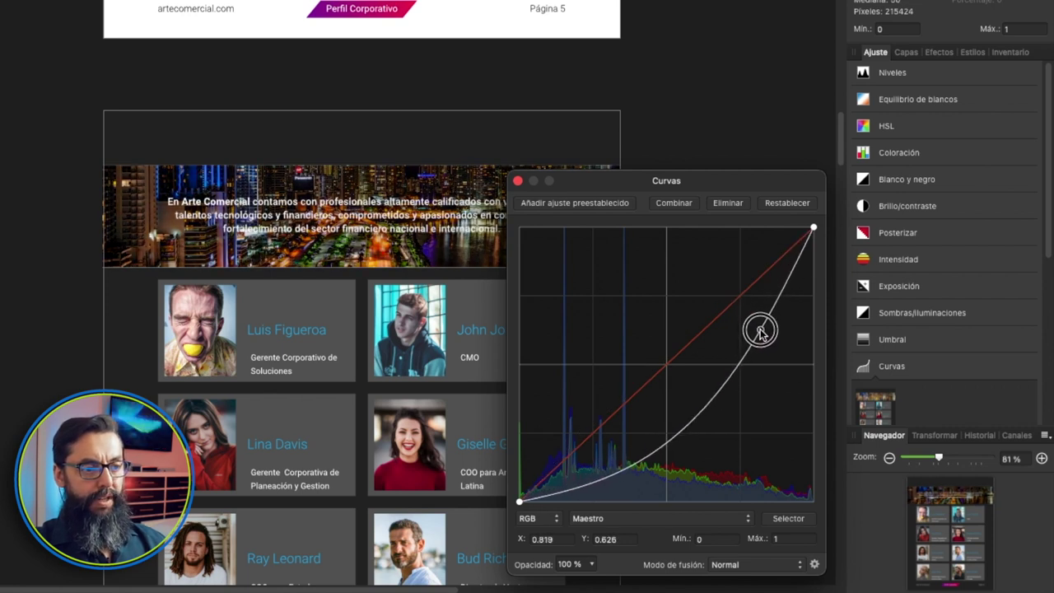
drag(761, 331, 761, 331)
click(518, 181)
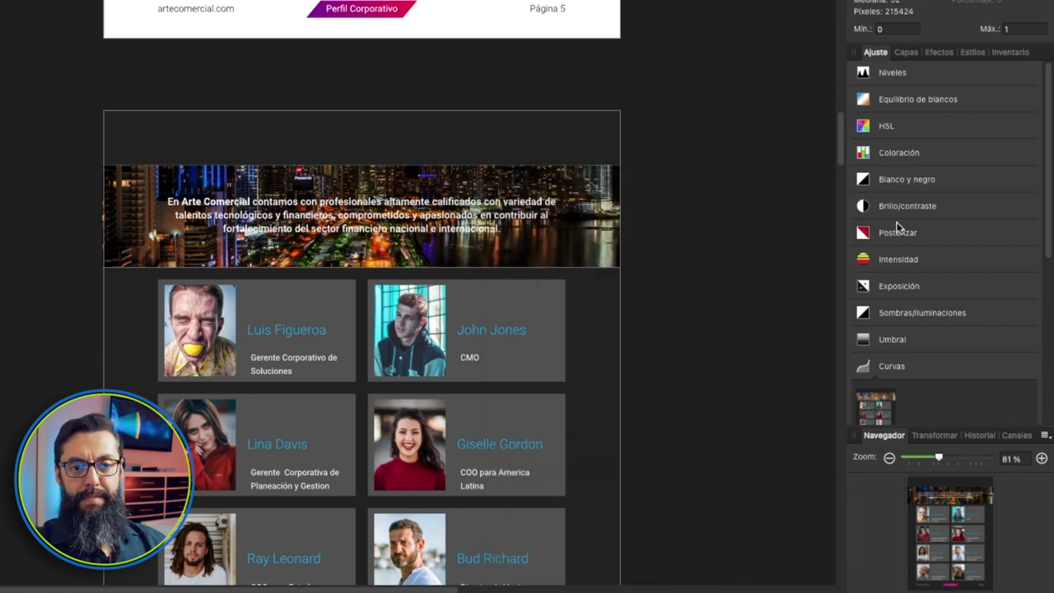
click(895, 127)
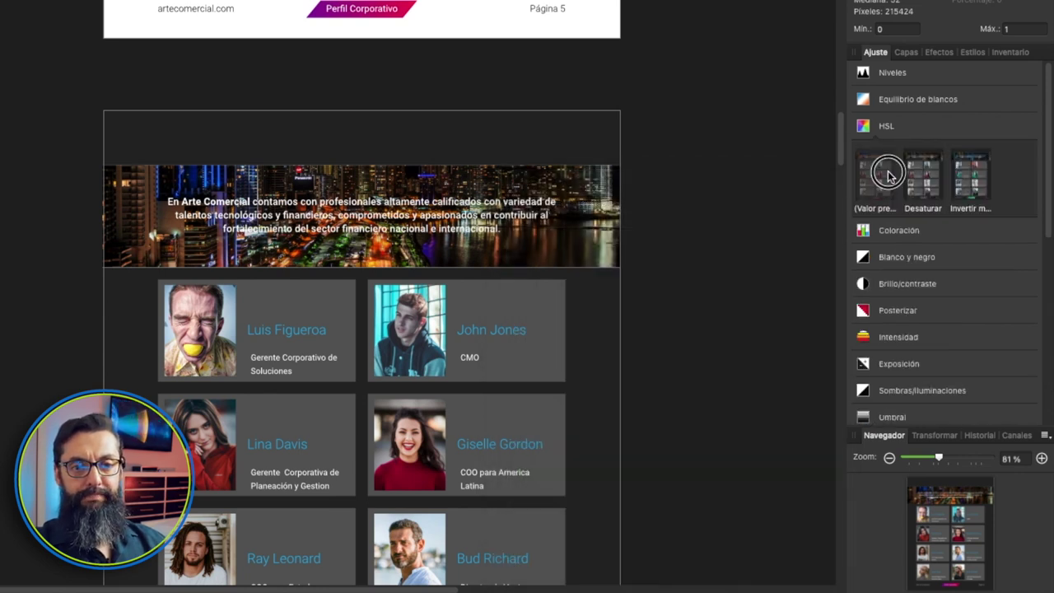
click(885, 171)
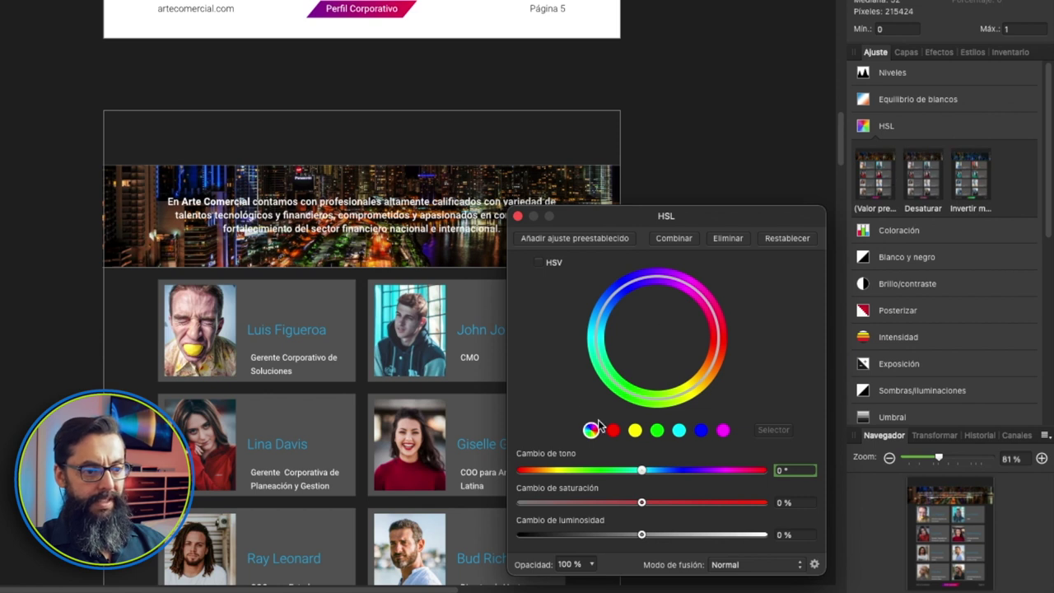
Set the HSL Hue Shift to 53.9° so the city lights turn pink-magenta.
mouse_move(641, 470)
mouse_down()
mouse_move(661, 474)
mouse_move(617, 471)
mouse_move(687, 475)
mouse_move(678, 477)
mouse_up()
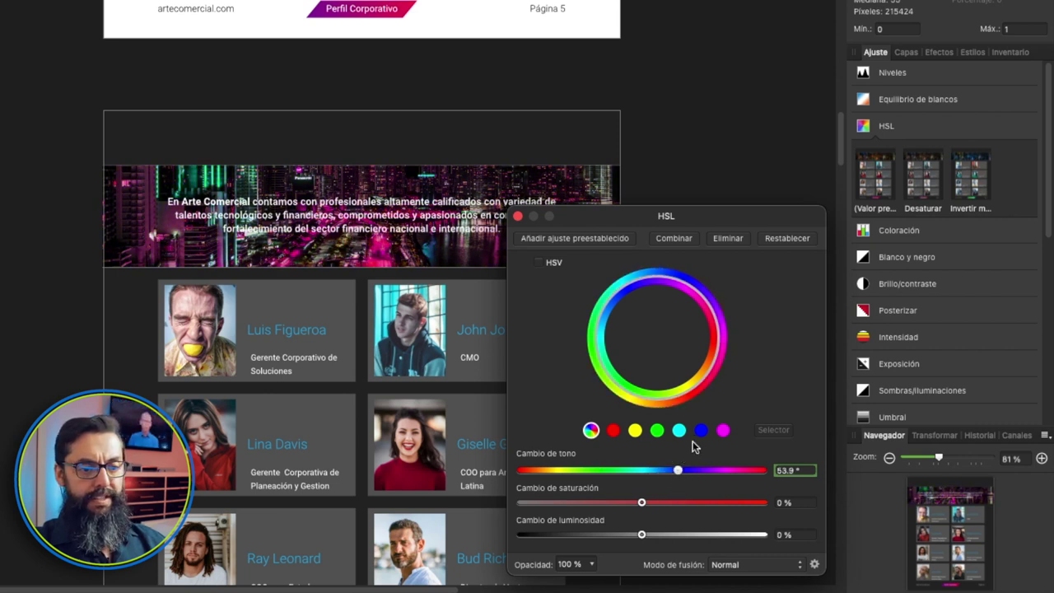
click(518, 218)
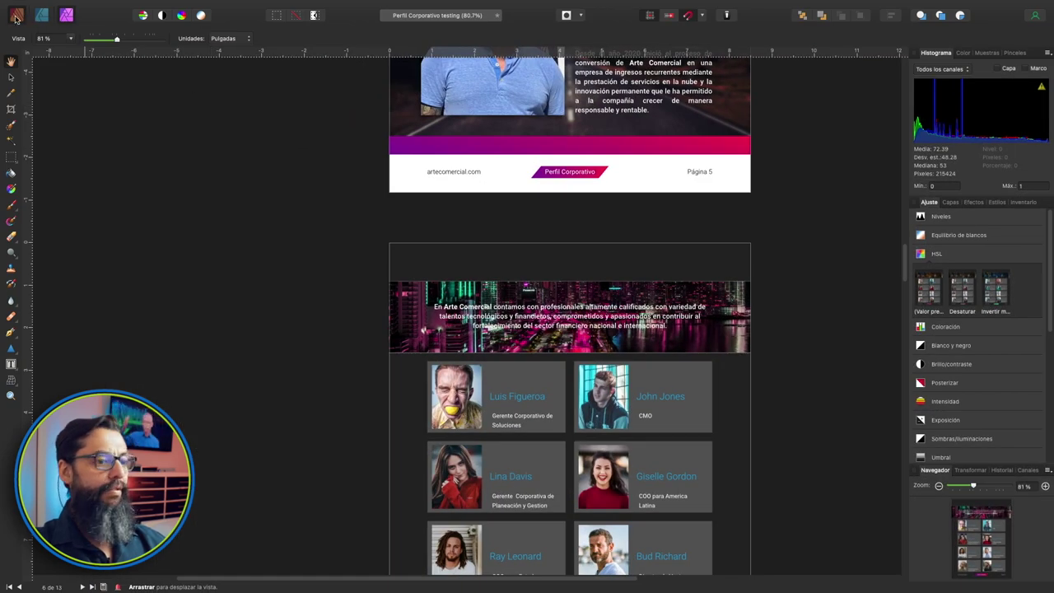
Back in the Publisher persona, set the team-page banner text to 18 pt.
click(17, 15)
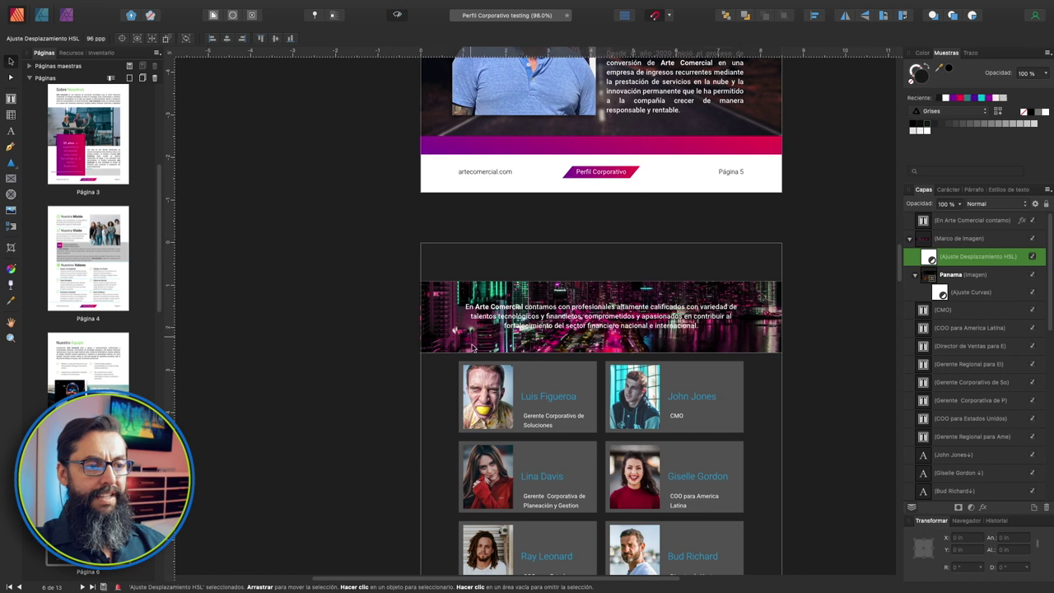
click(559, 313)
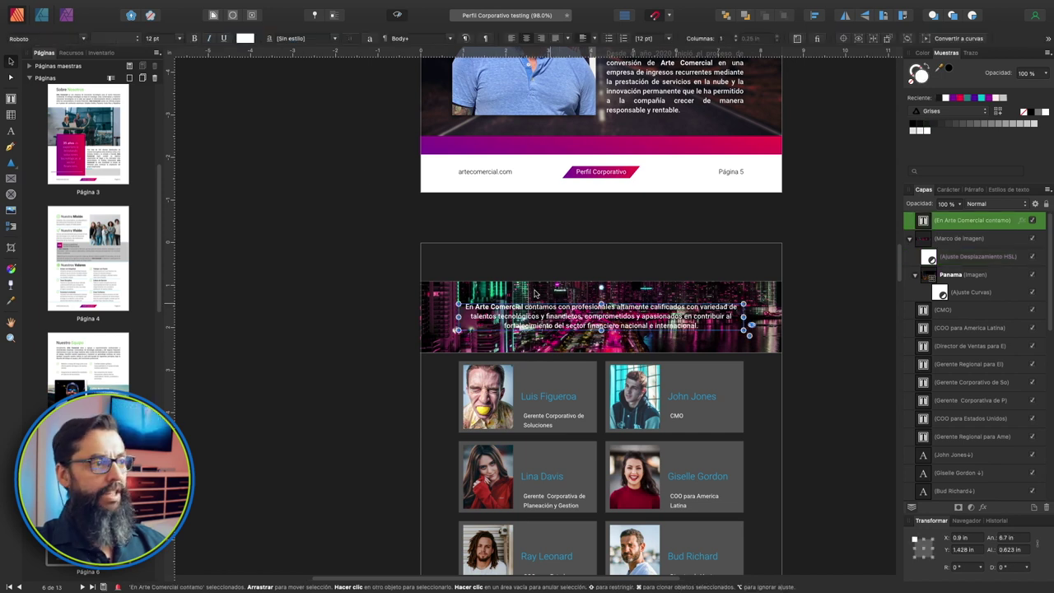
click(154, 43)
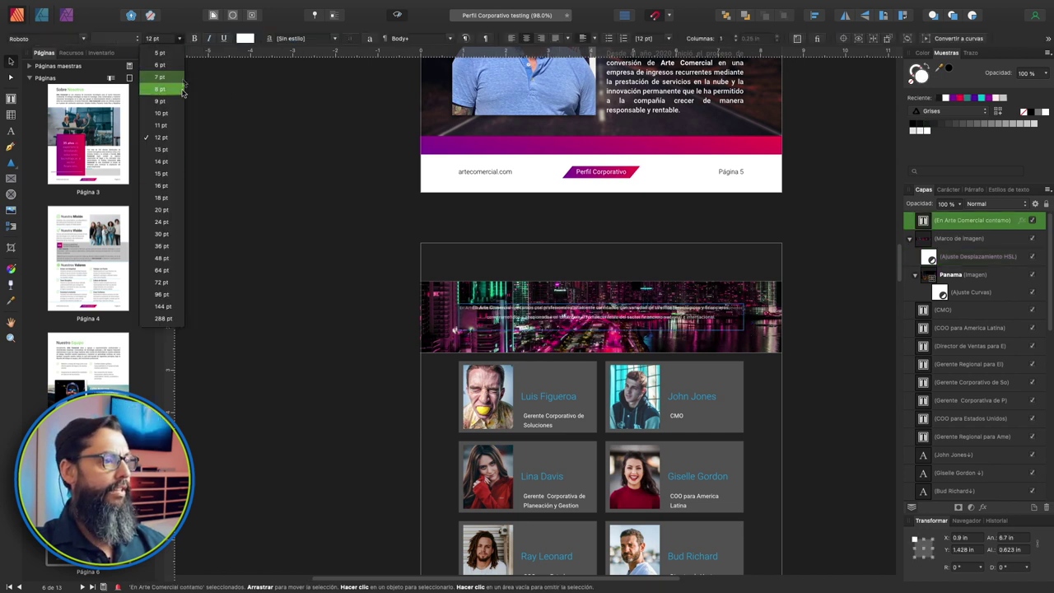
click(162, 199)
click(373, 248)
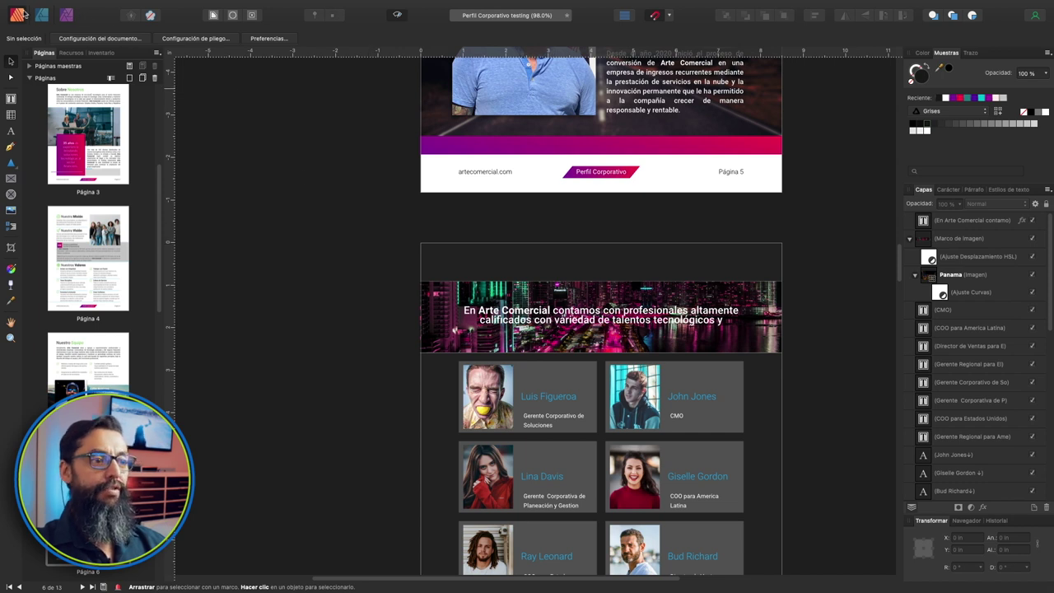
Scroll up through the brochure back to the cover page.
scroll(267, 317, up, 3)
scroll(267, 316, up, 2)
scroll(267, 316, up, 3)
scroll(267, 316, up, 2)
scroll(267, 316, up, 3)
scroll(266, 317, up, 3)
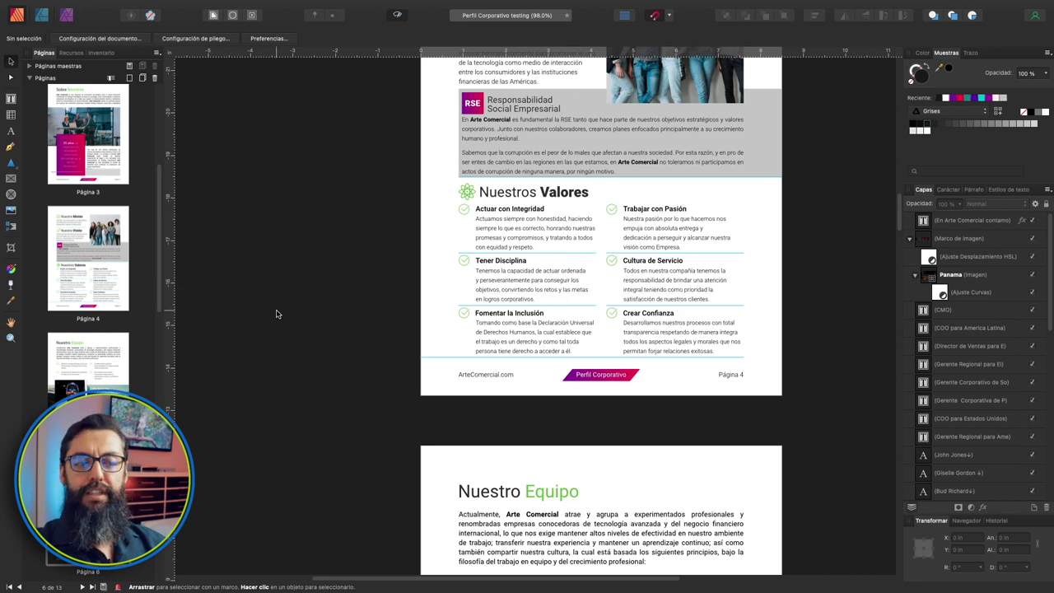
scroll(276, 314, up, 3)
scroll(277, 314, up, 12)
scroll(277, 314, up, 5)
scroll(277, 314, up, 8)
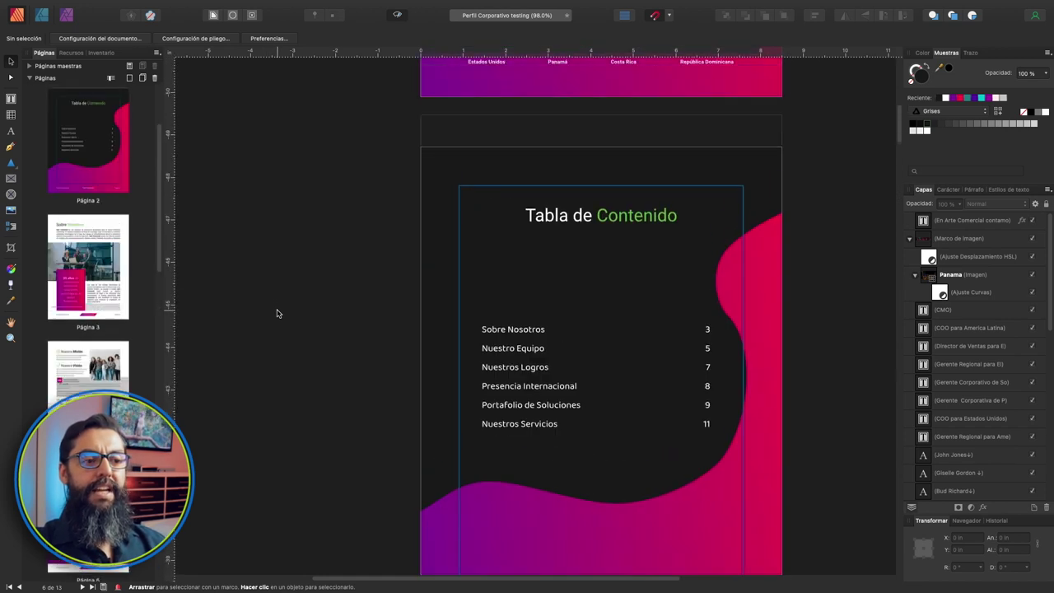
scroll(276, 314, down, 1)
scroll(277, 314, down, 1)
scroll(276, 314, up, 2)
scroll(276, 314, up, 6)
scroll(277, 314, up, 2)
scroll(277, 314, down, 1)
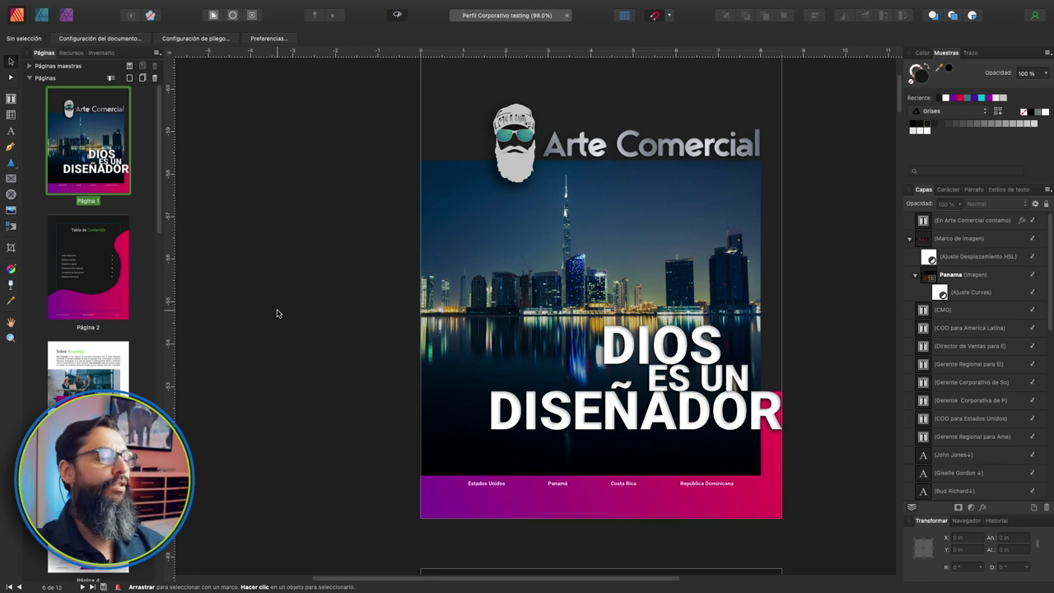
scroll(277, 313, up, 1)
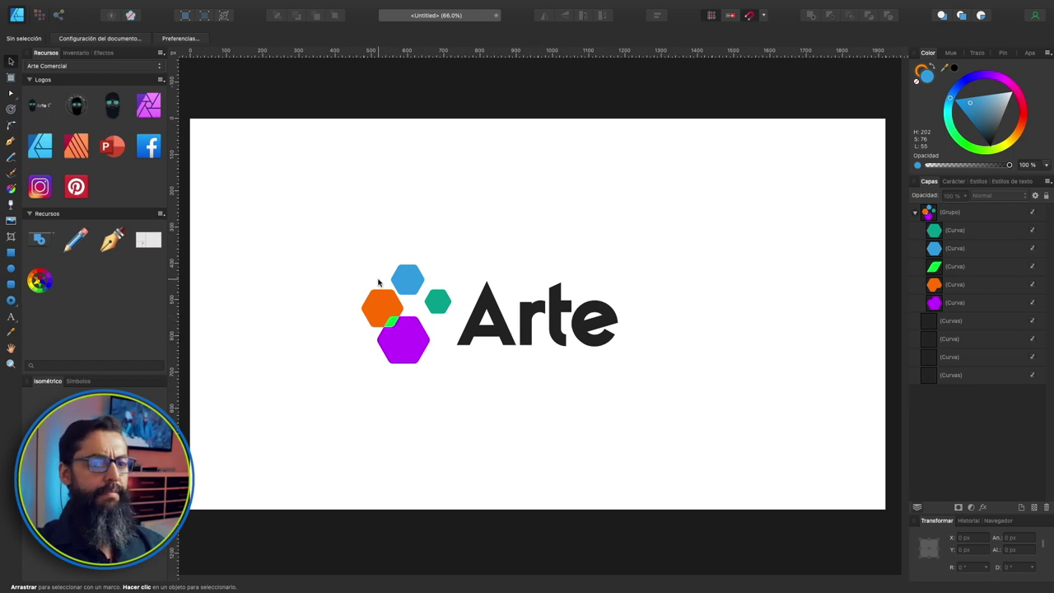
Collapse the hexagon group and group the four Arte letter curves with ⌘G.
click(914, 212)
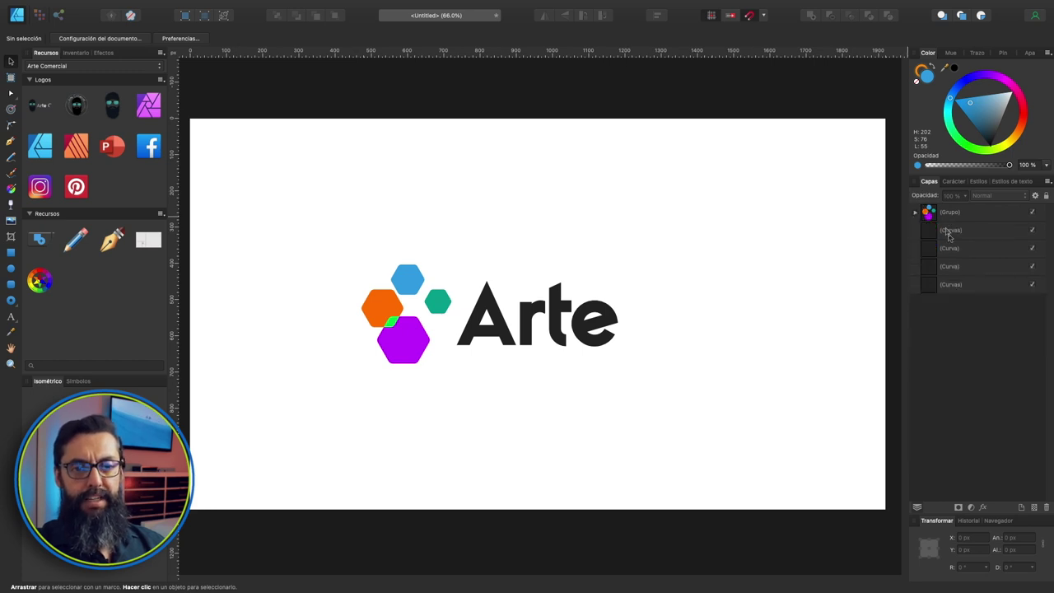
click(949, 233)
shift+click(948, 285)
key(ctrl+g)
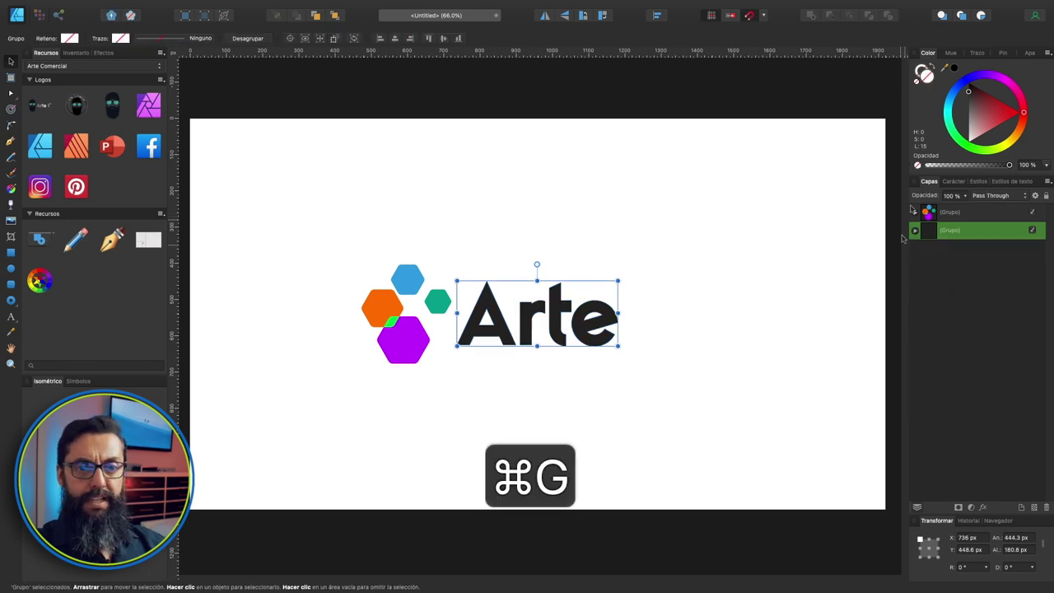
Expand the hexagon icon group to show its five curves, then check selections on canvas.
click(943, 212)
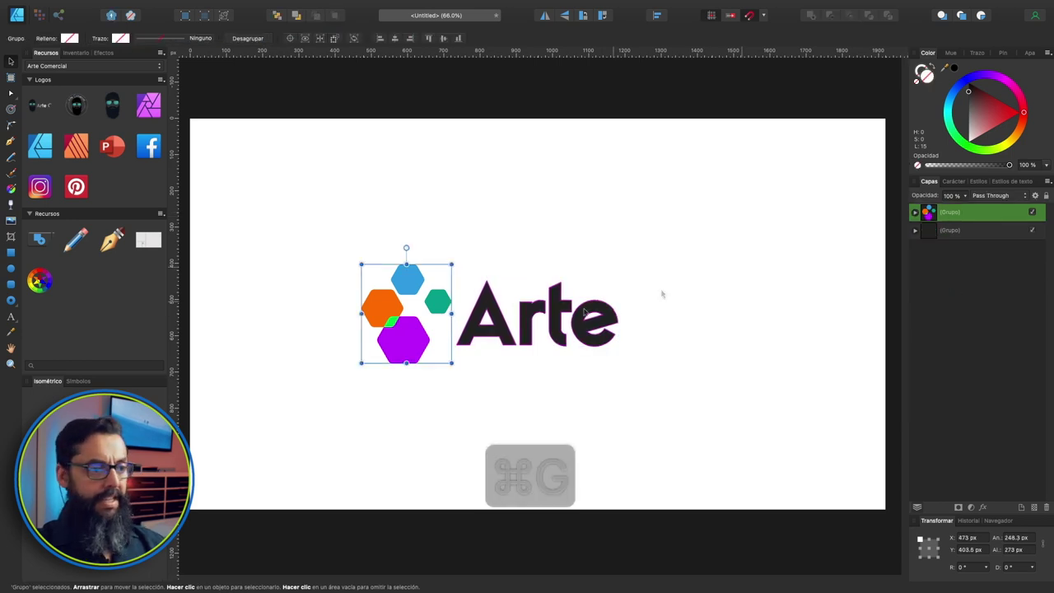
click(915, 212)
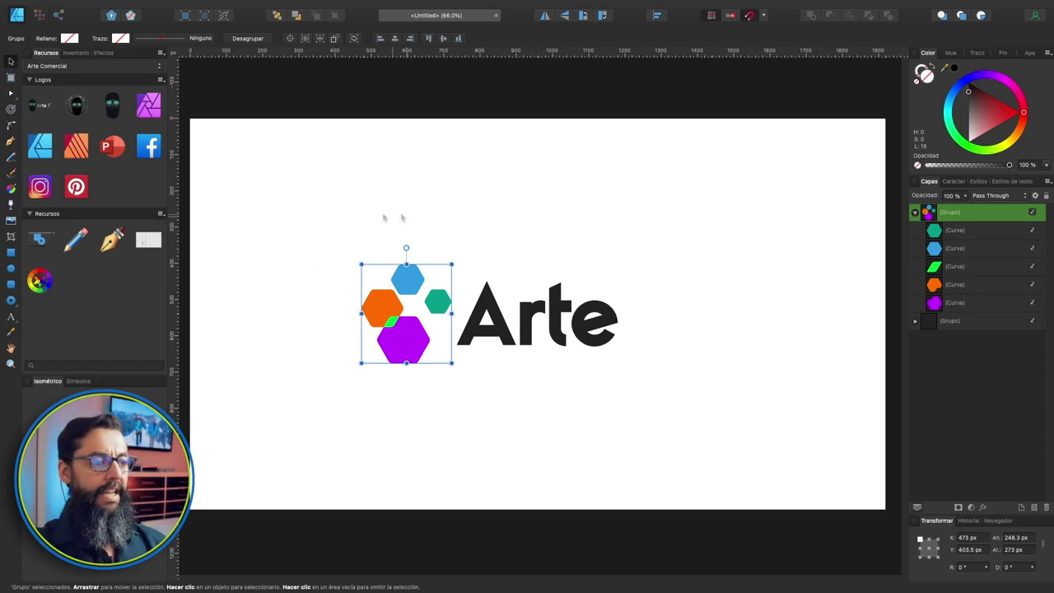
click(366, 235)
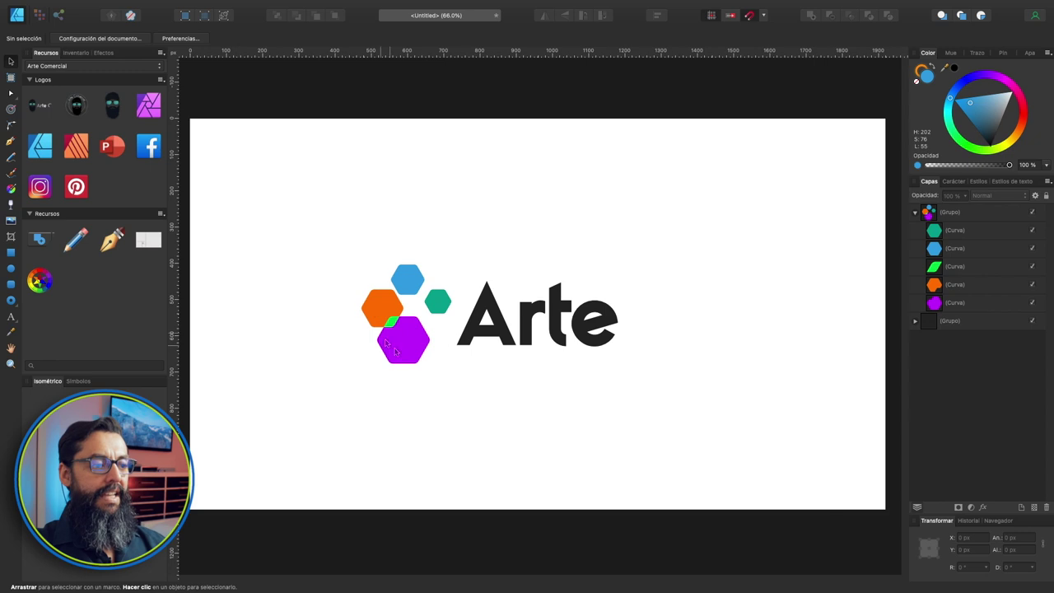
click(436, 306)
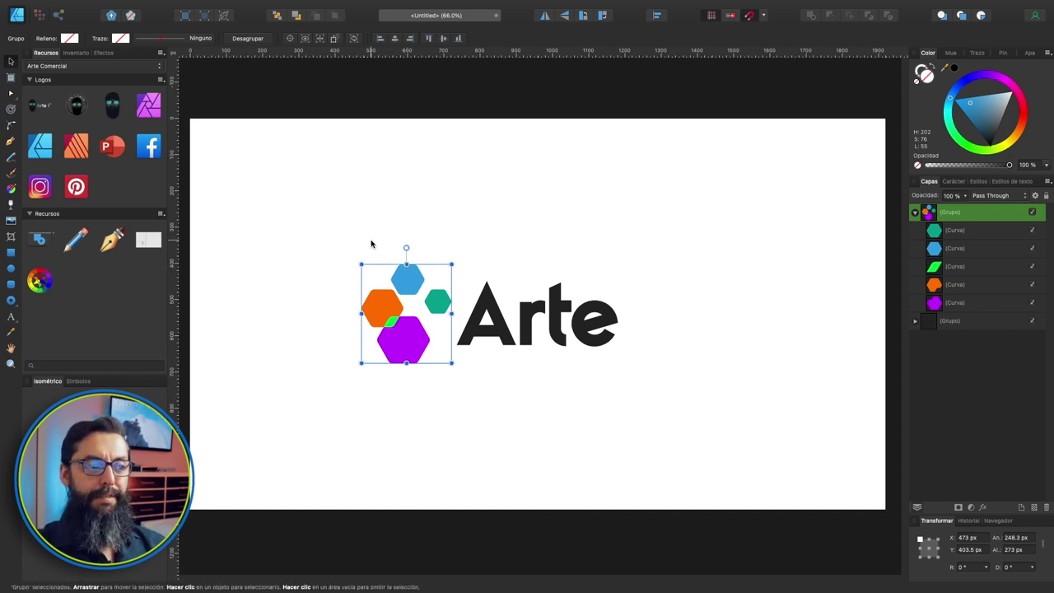
click(371, 244)
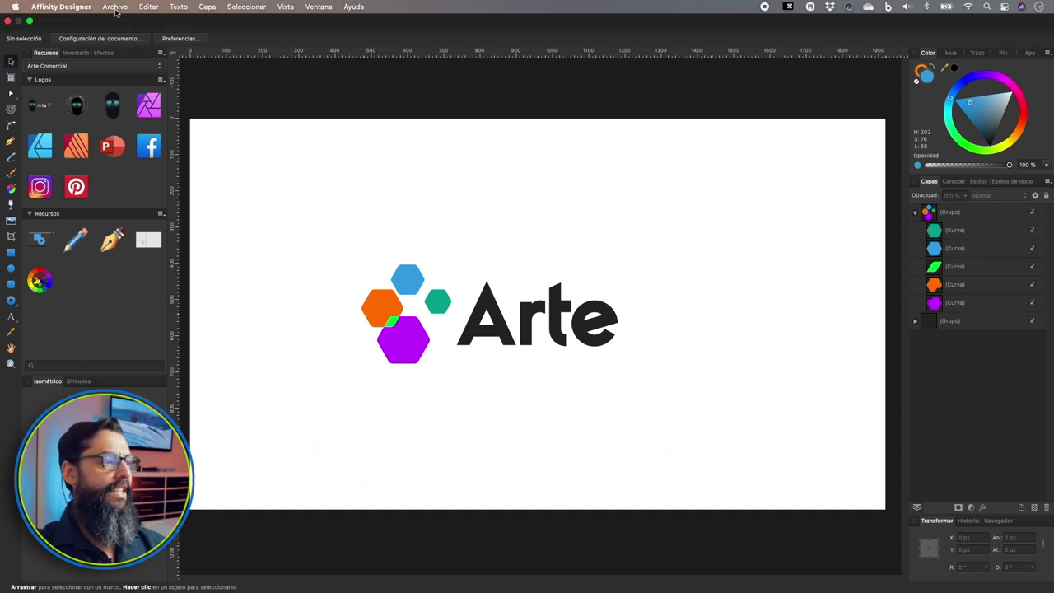
Send the Arte logo document to Affinity Photo via Archivo > Editar en Photo.
click(116, 9)
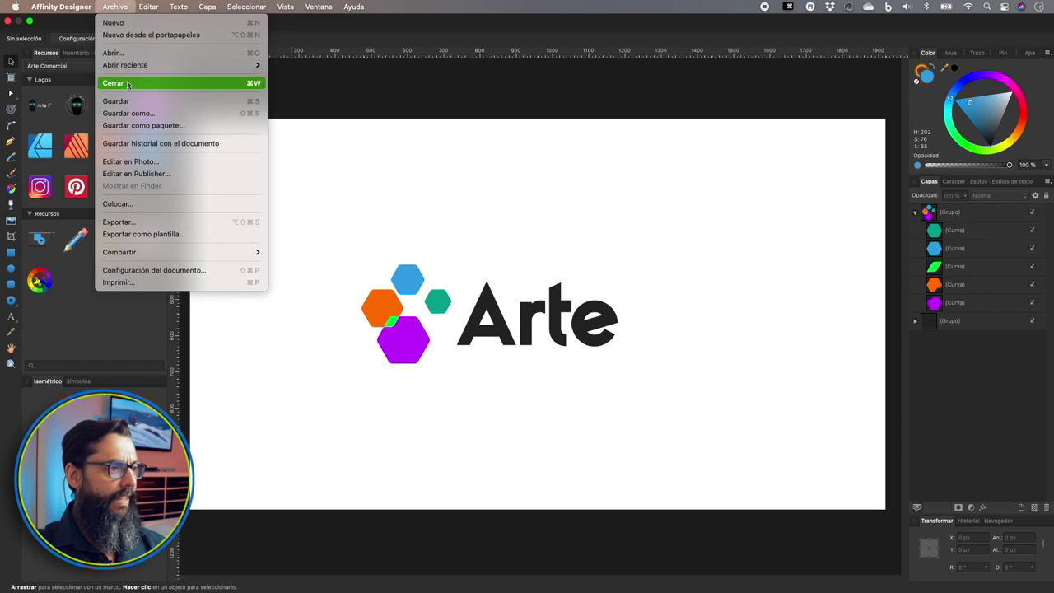
click(135, 162)
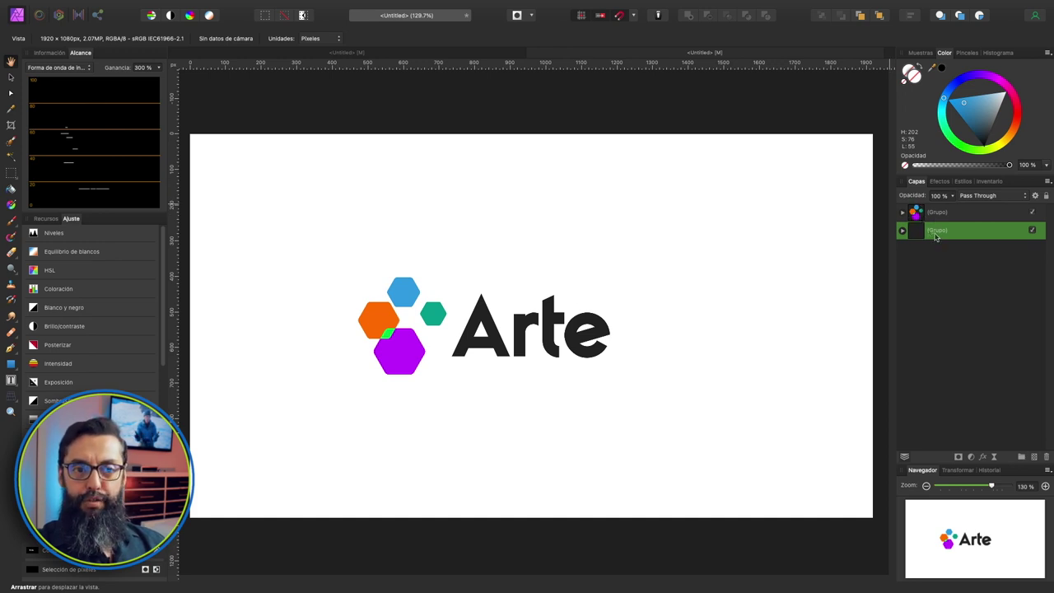
Expand both groups, select the hexagon icon group, and open Capa's live distortion filters.
click(903, 212)
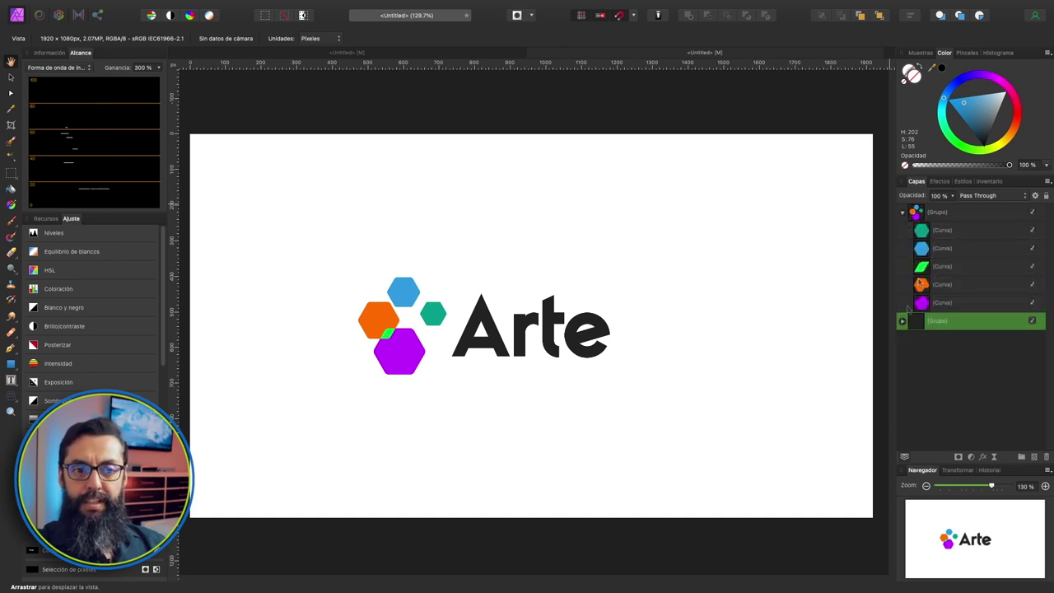
click(902, 321)
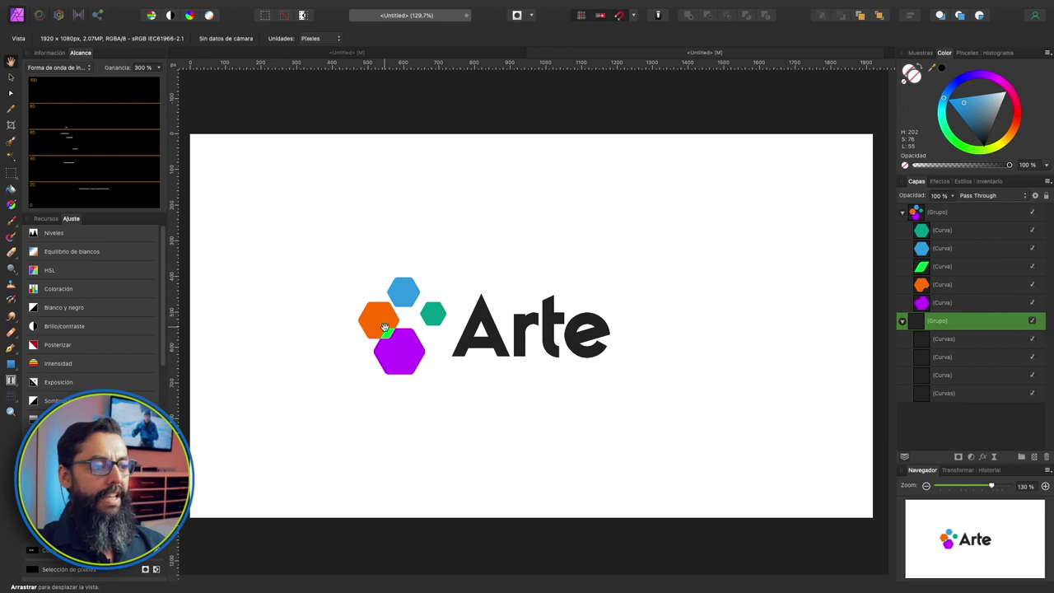
click(10, 76)
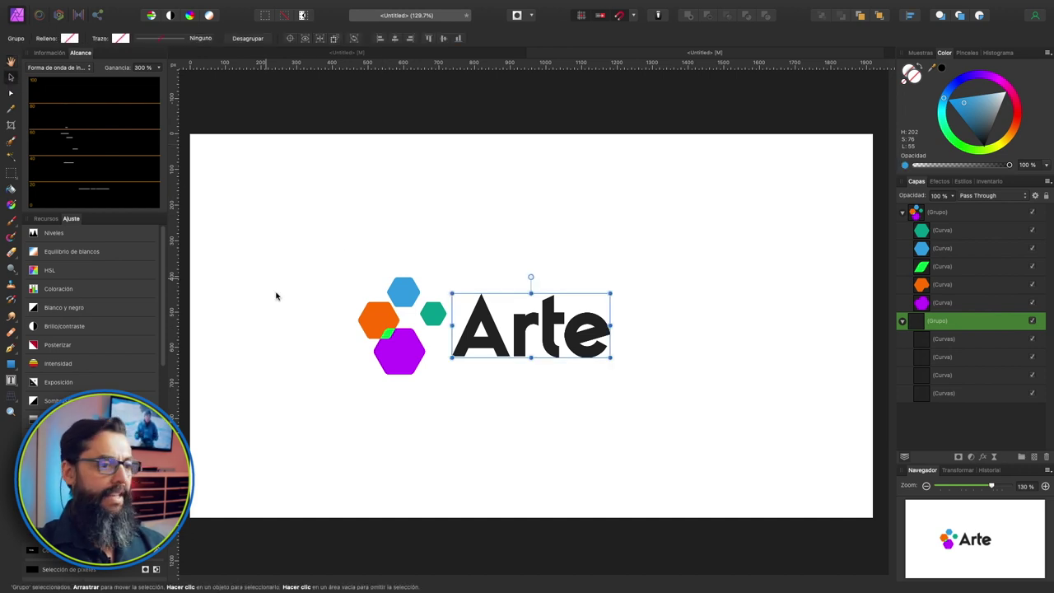
click(359, 311)
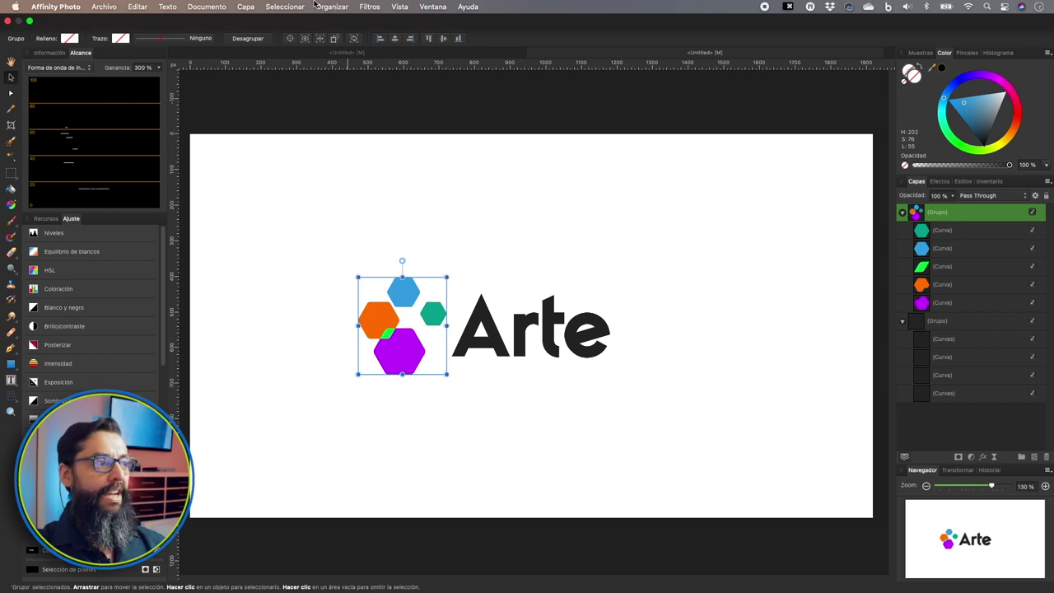
click(247, 7)
mouse_move(295, 174)
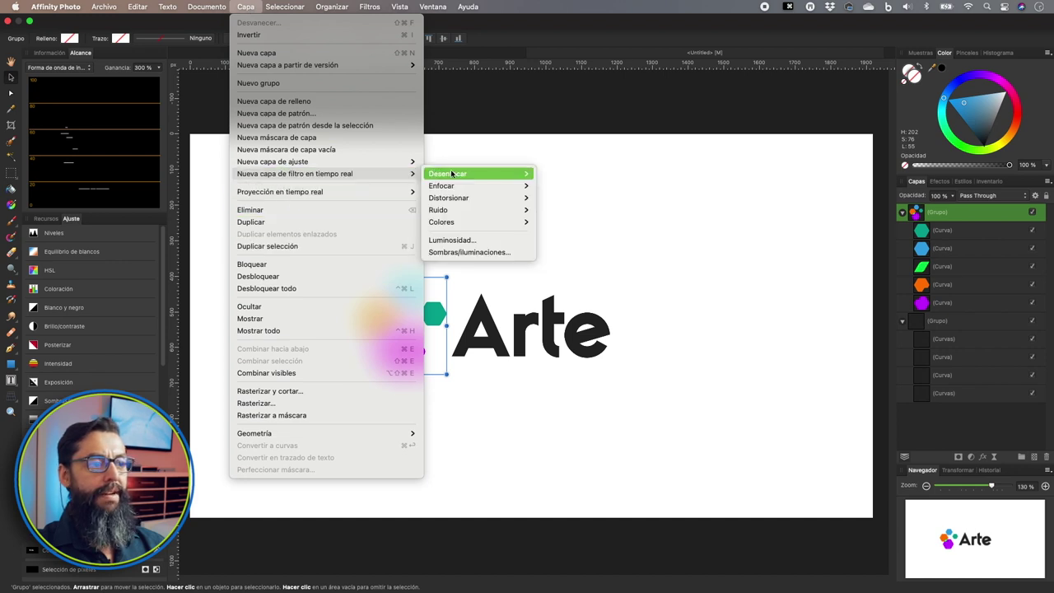
mouse_move(449, 198)
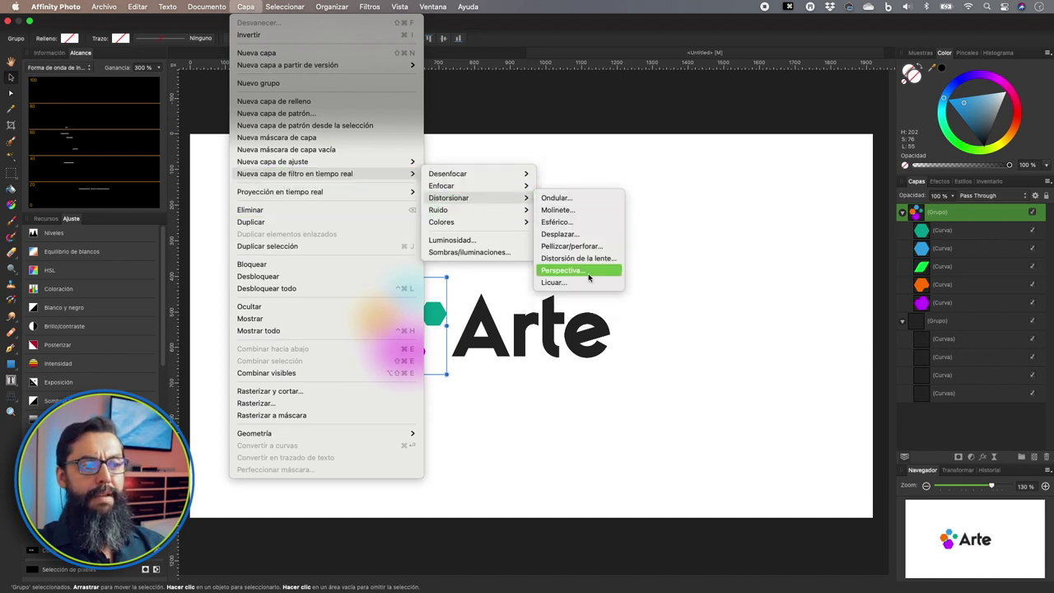
Add a live Perspectiva filter, pulling the right corners to taper the hexagons toward Arte.
click(576, 271)
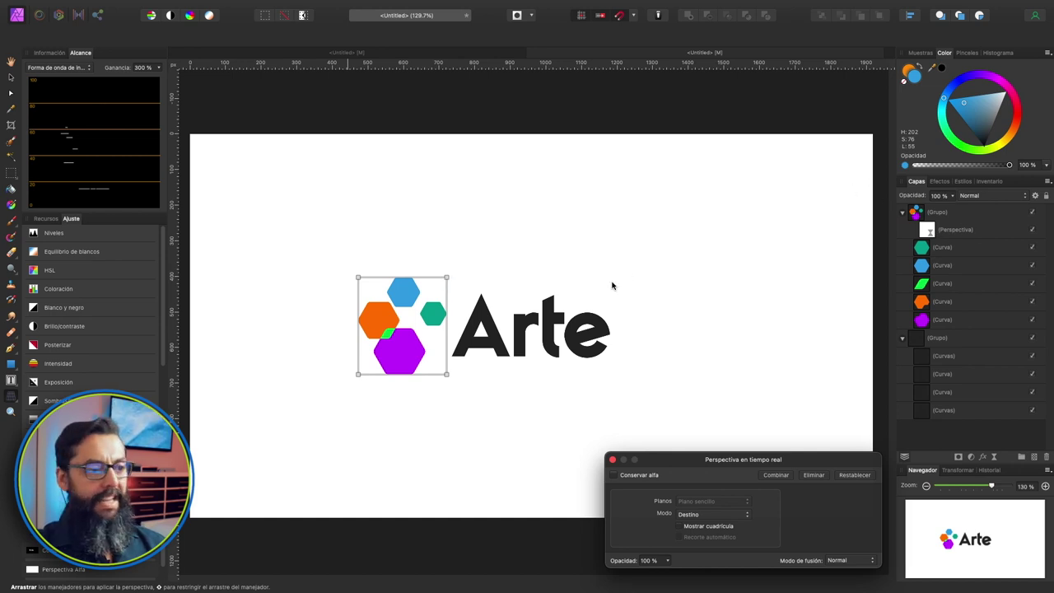
drag(447, 277, 446, 294)
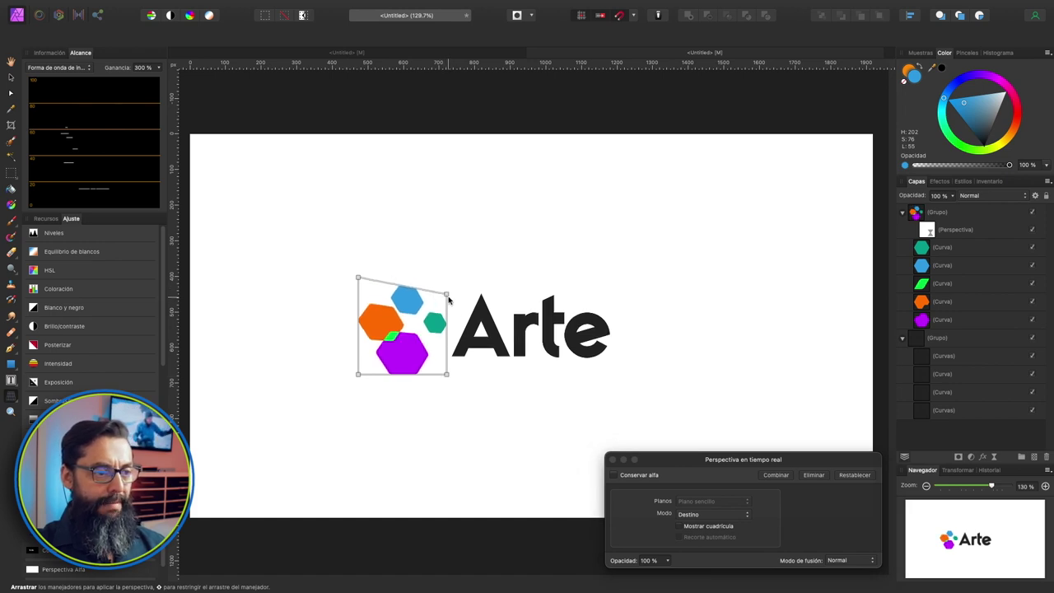
drag(447, 295, 445, 303)
drag(447, 375, 443, 356)
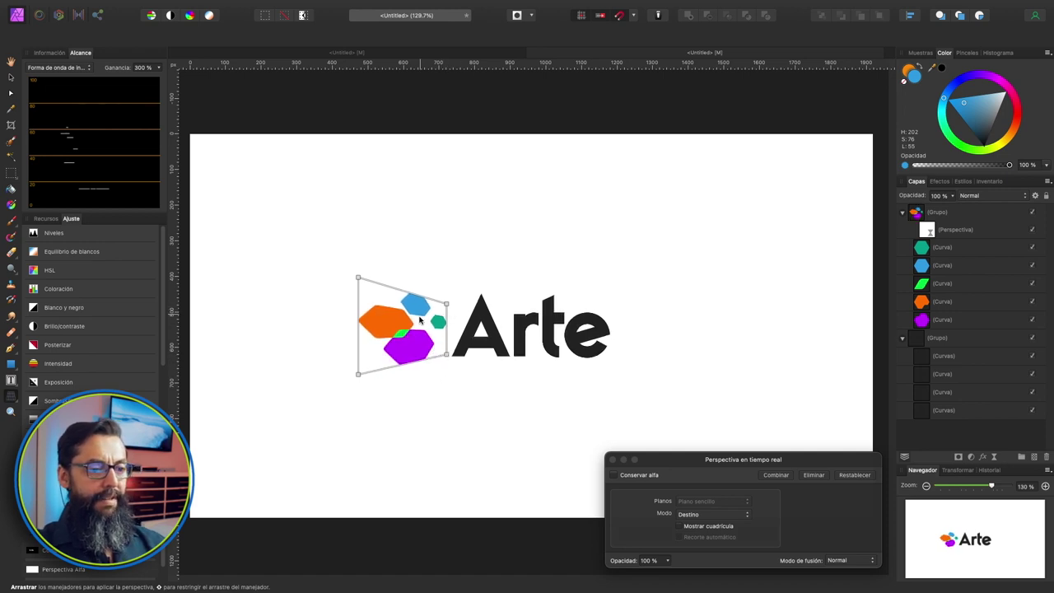
click(613, 460)
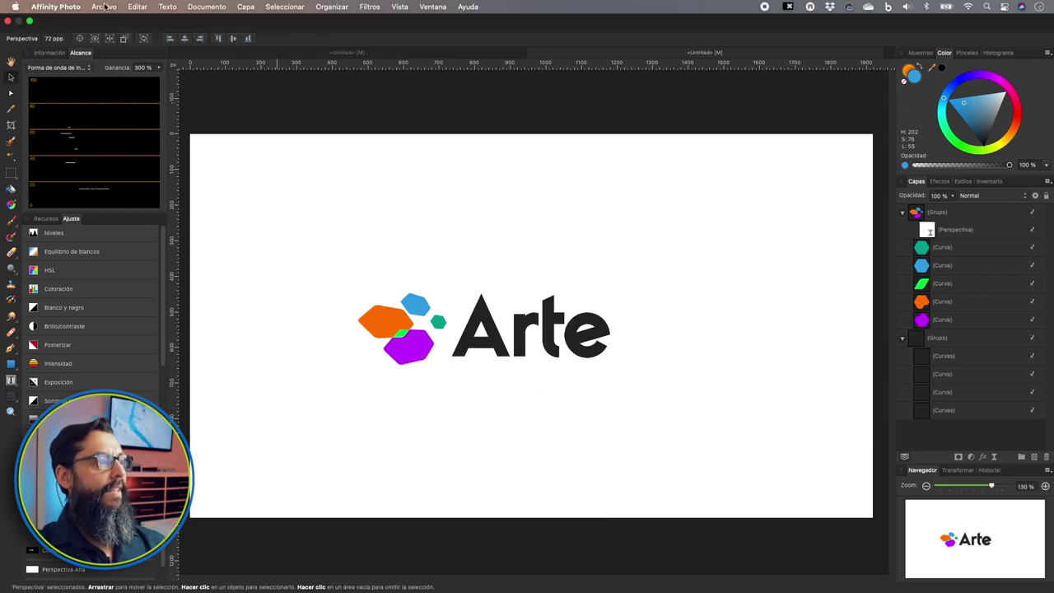
Send the document back to Affinity Designer and fit the page in view.
click(105, 7)
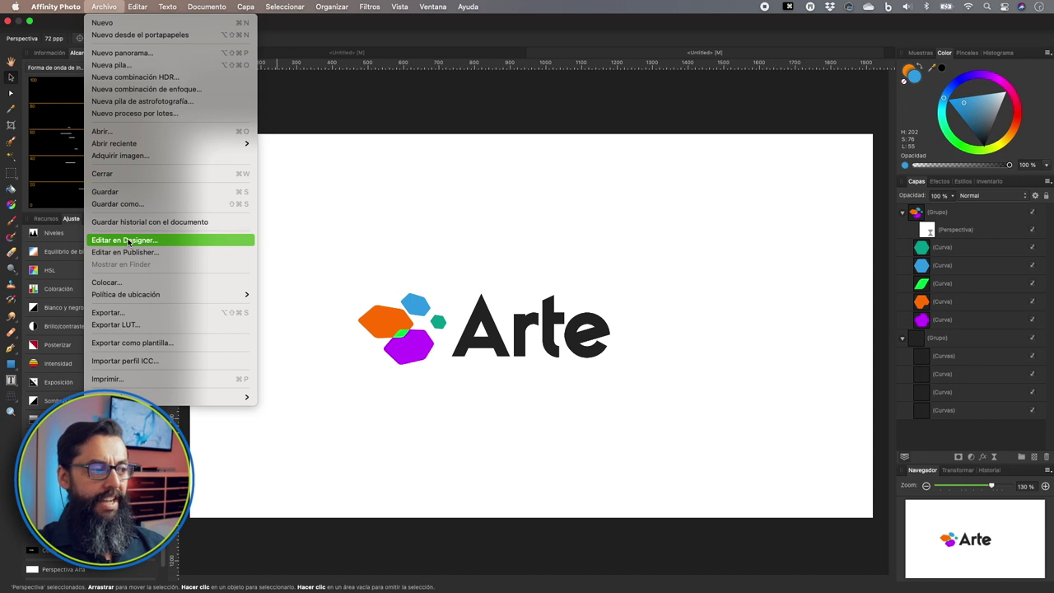
click(129, 241)
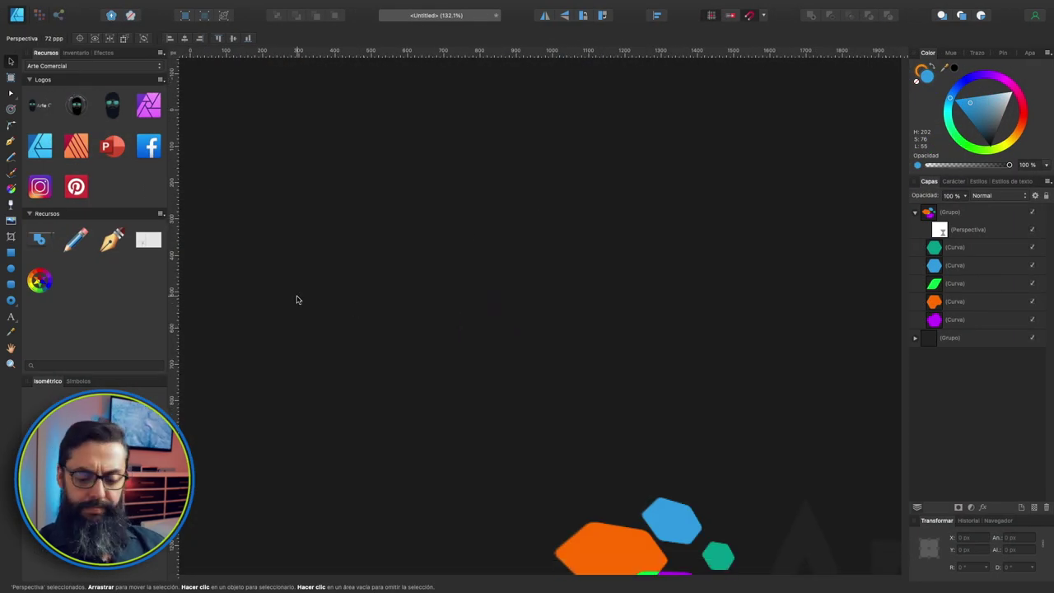
key(super+0)
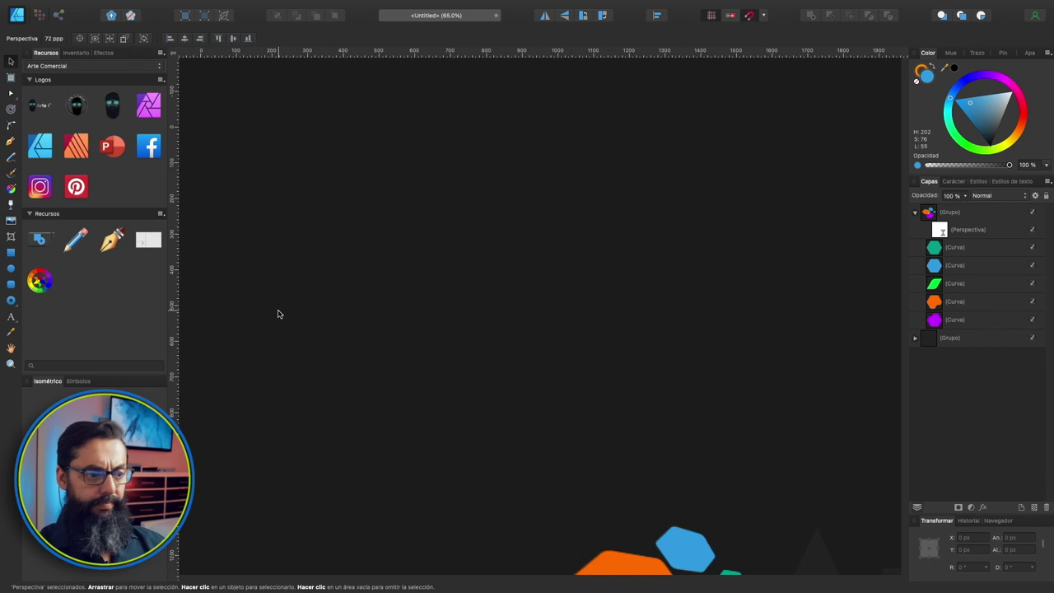
scroll(276, 314, up, 5)
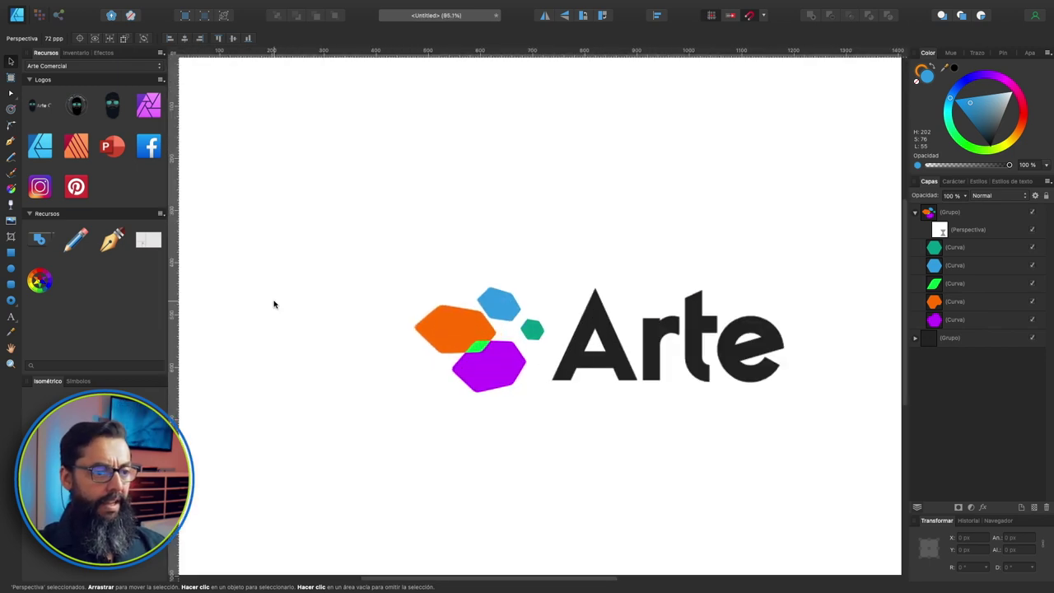
scroll(511, 305, right, 3)
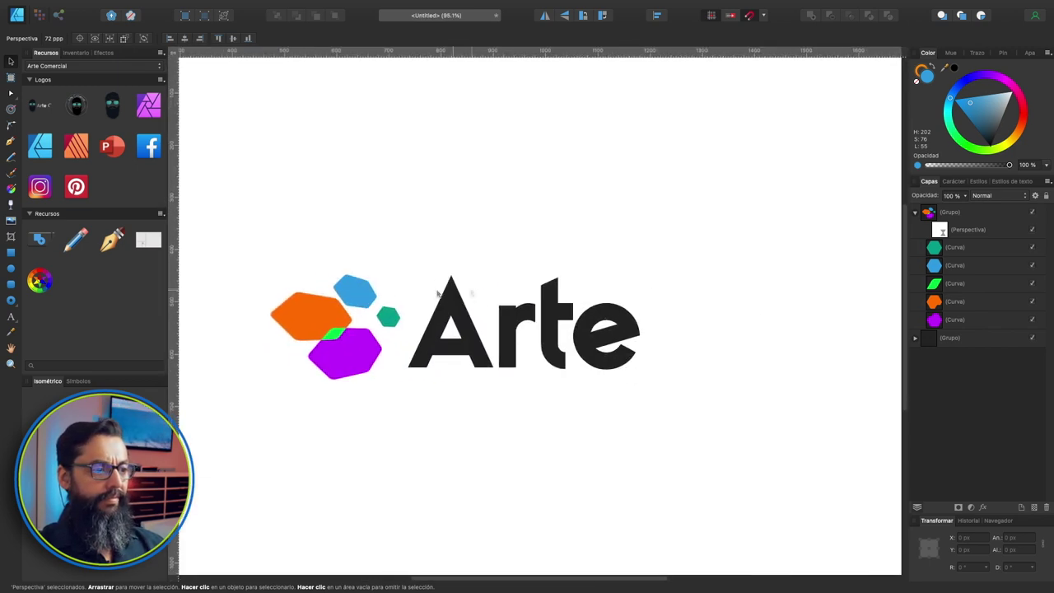
Toggle the Perspectiva filter layer's visibility to compare, then open its live perspective handles.
click(356, 290)
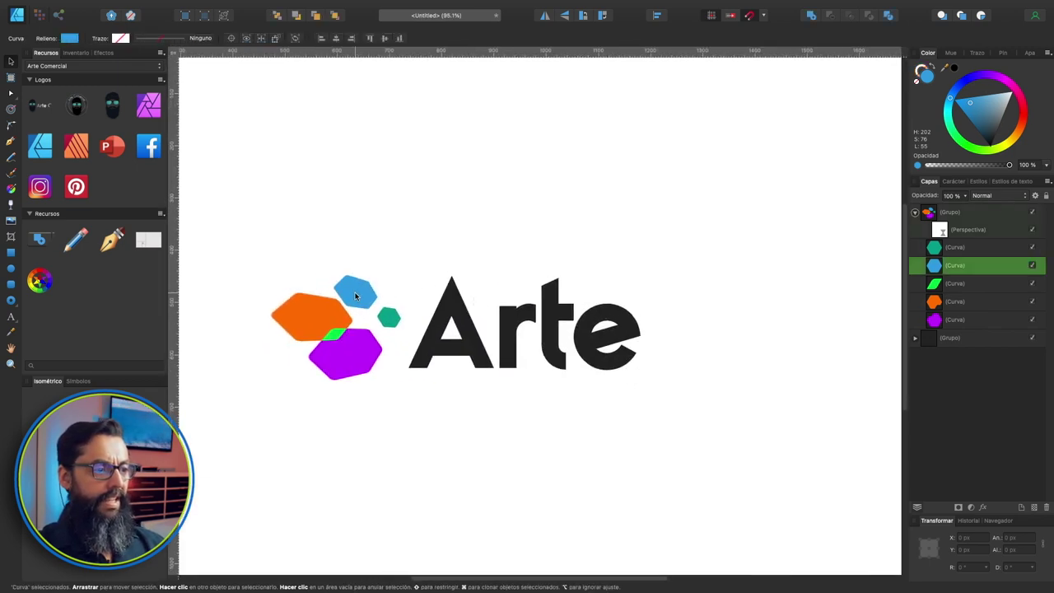
click(955, 230)
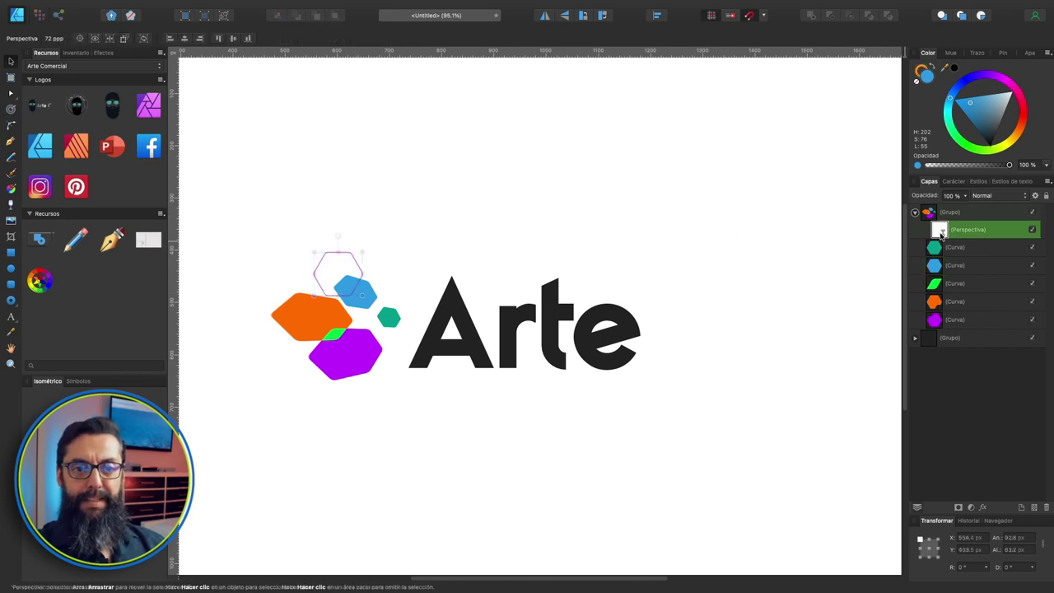
click(1032, 231)
click(1033, 231)
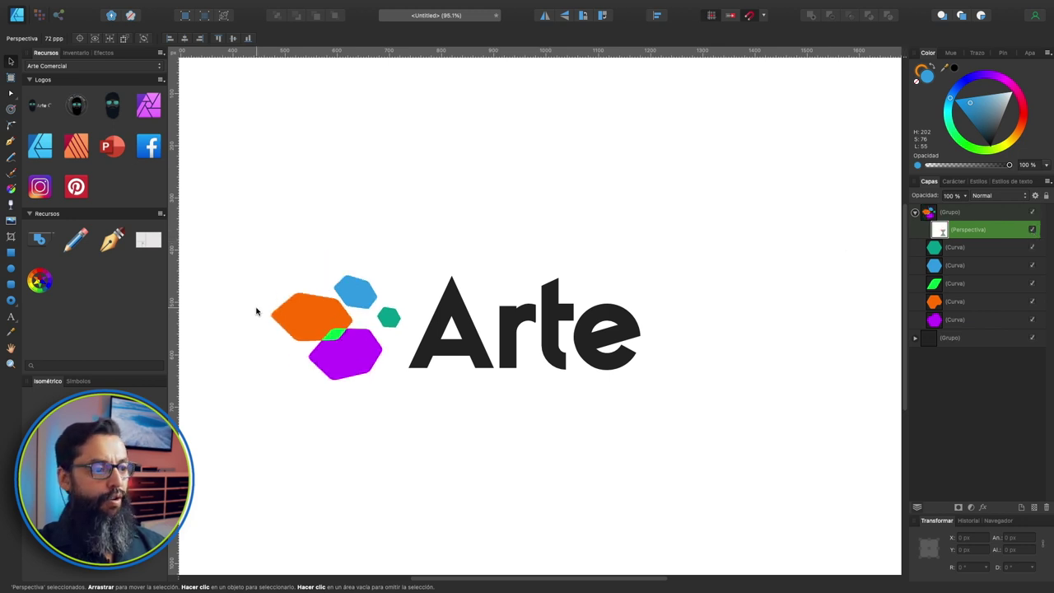
double_click(937, 231)
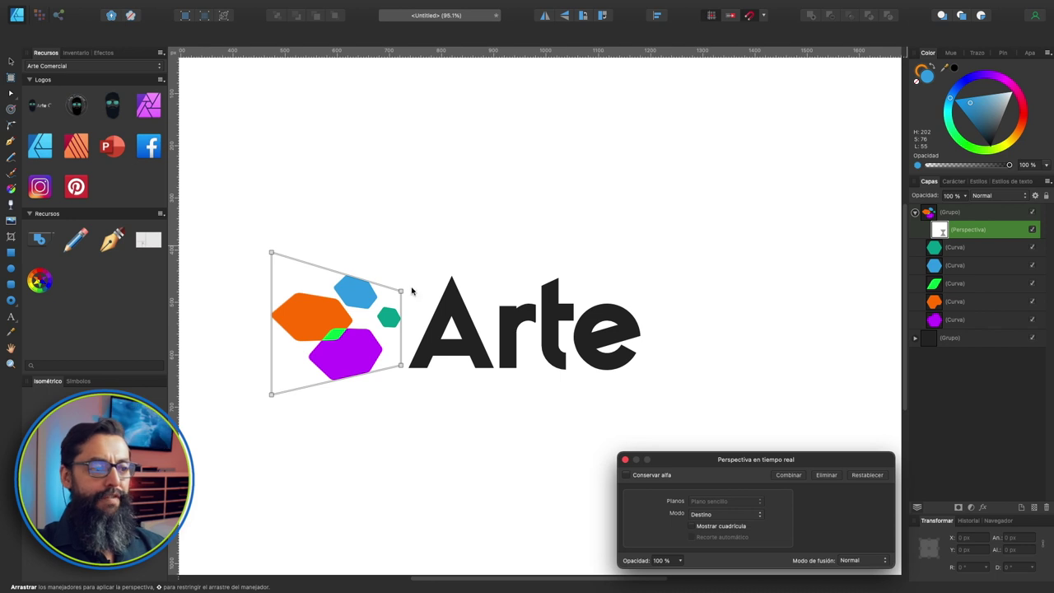
Skew the logo's top-right perspective corner, then undo the distortion.
mouse_move(403, 292)
mouse_down()
mouse_move(389, 264)
mouse_move(434, 263)
mouse_up()
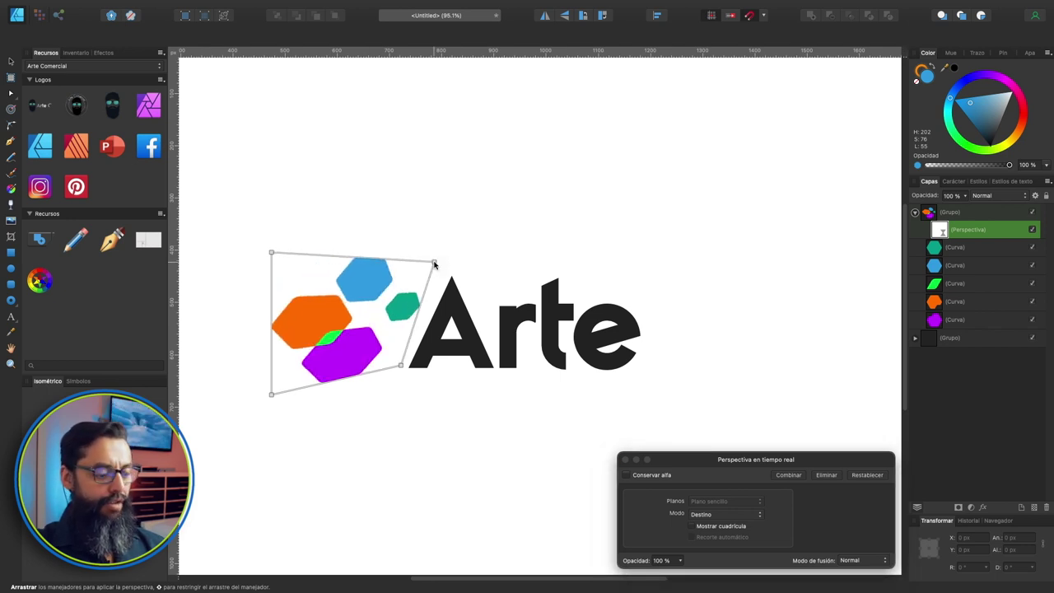
key(super+z)
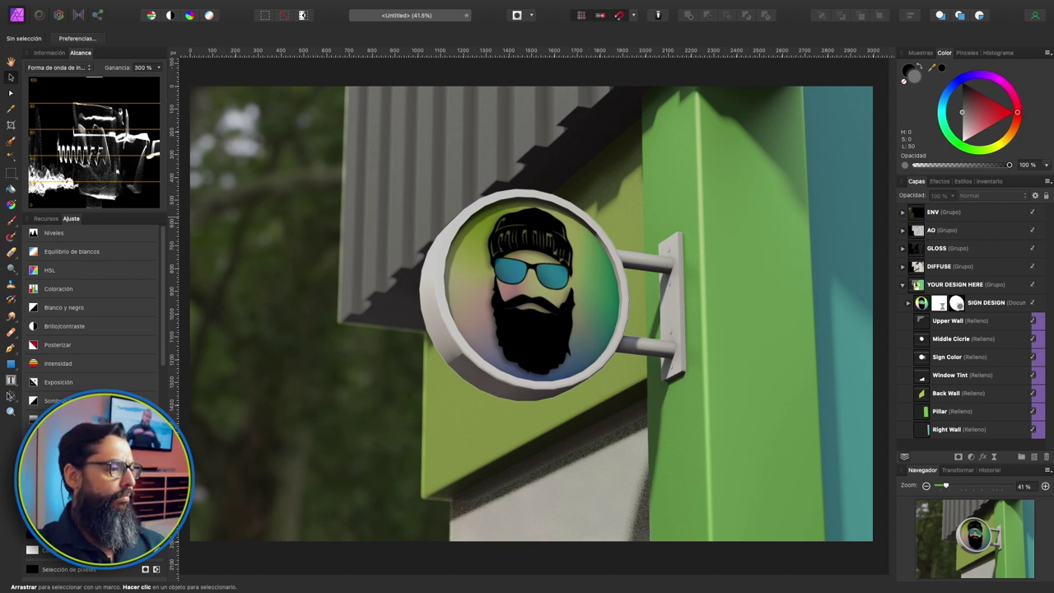
Fill a text frame on the mockup's left with placeholder text, then send it to Publisher.
click(11, 380)
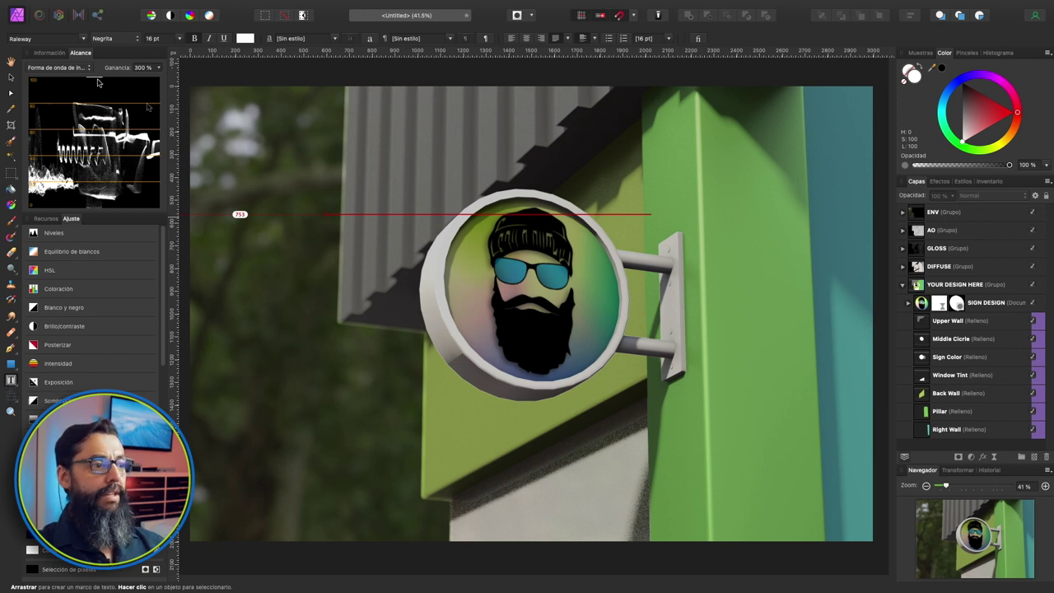
mouse_move(216, 120)
mouse_down()
mouse_move(532, 447)
mouse_move(520, 470)
mouse_up()
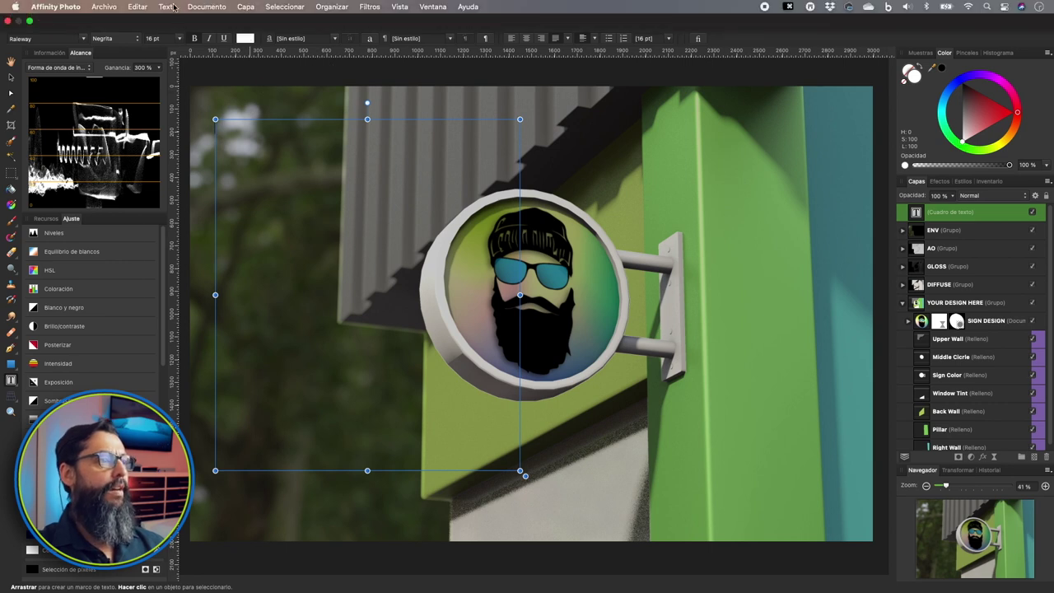
click(167, 7)
click(219, 252)
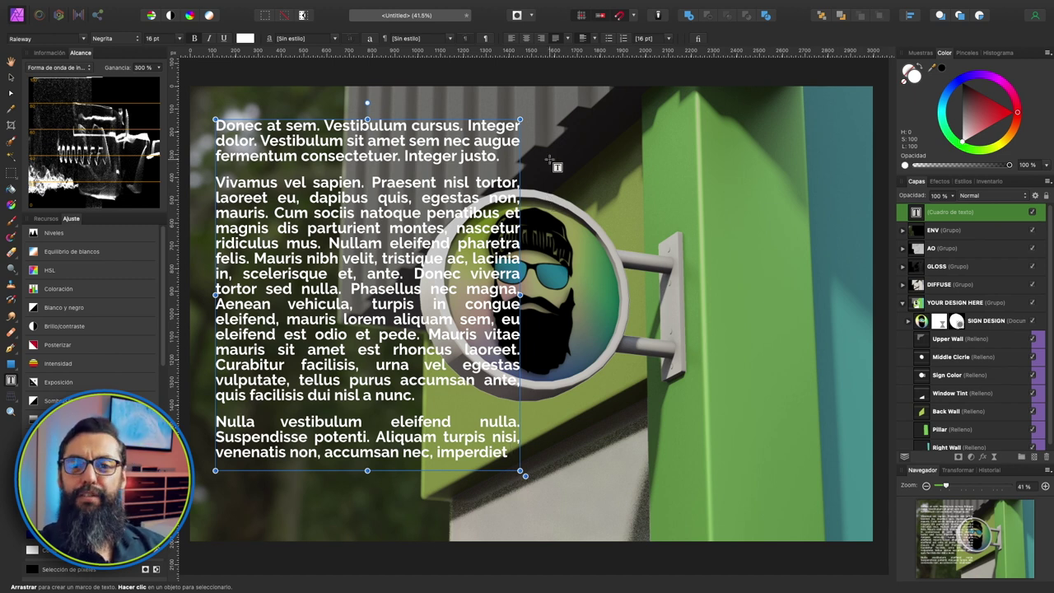
mouse_move(224, 4)
click(102, 7)
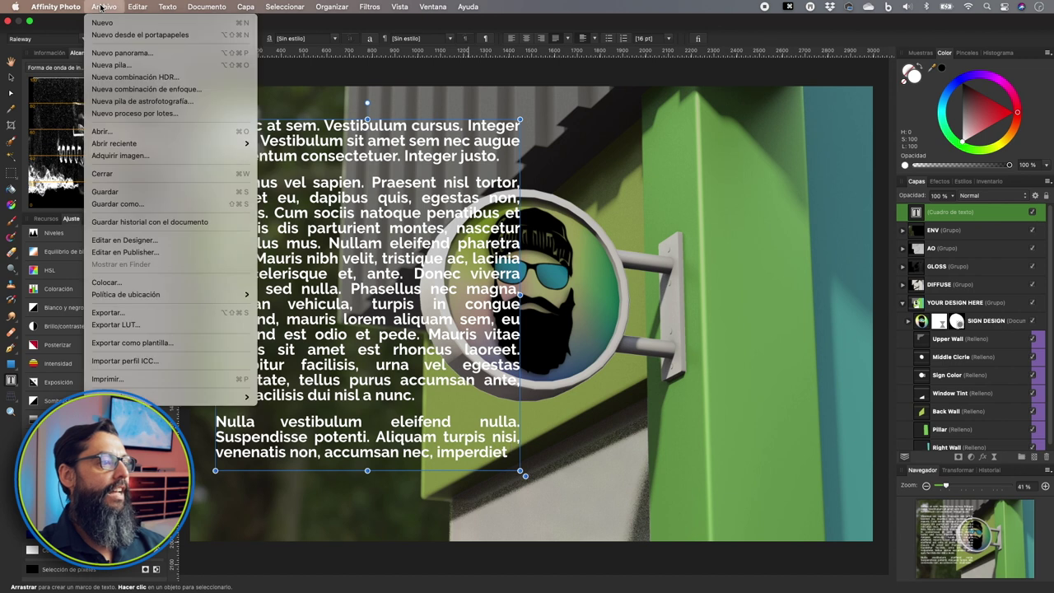
click(118, 252)
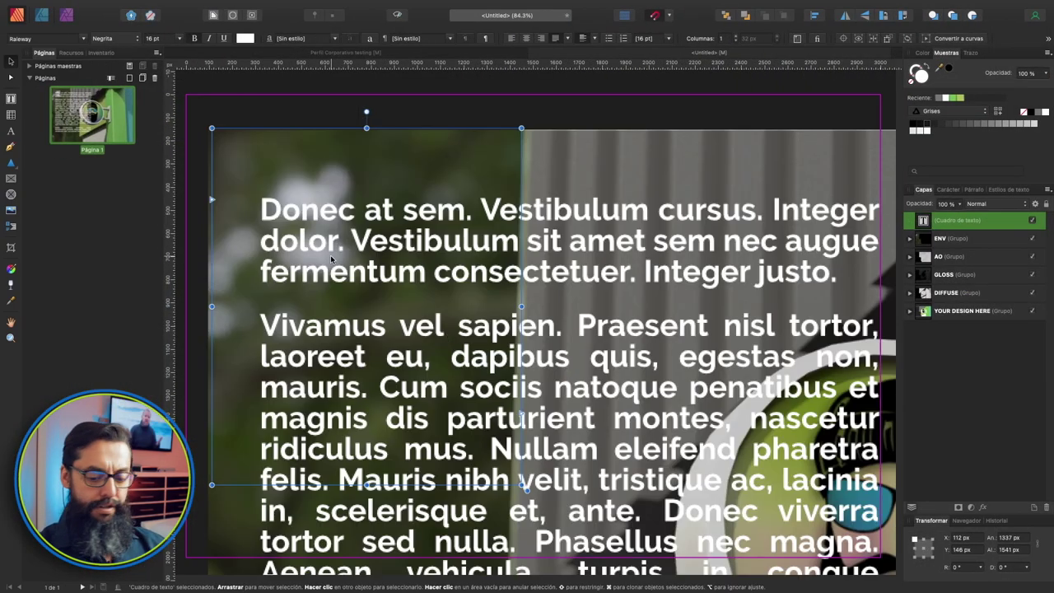
Fit the whole sign mockup page in the Publisher window with ⌘0.
key(super+0)
key(super+0)
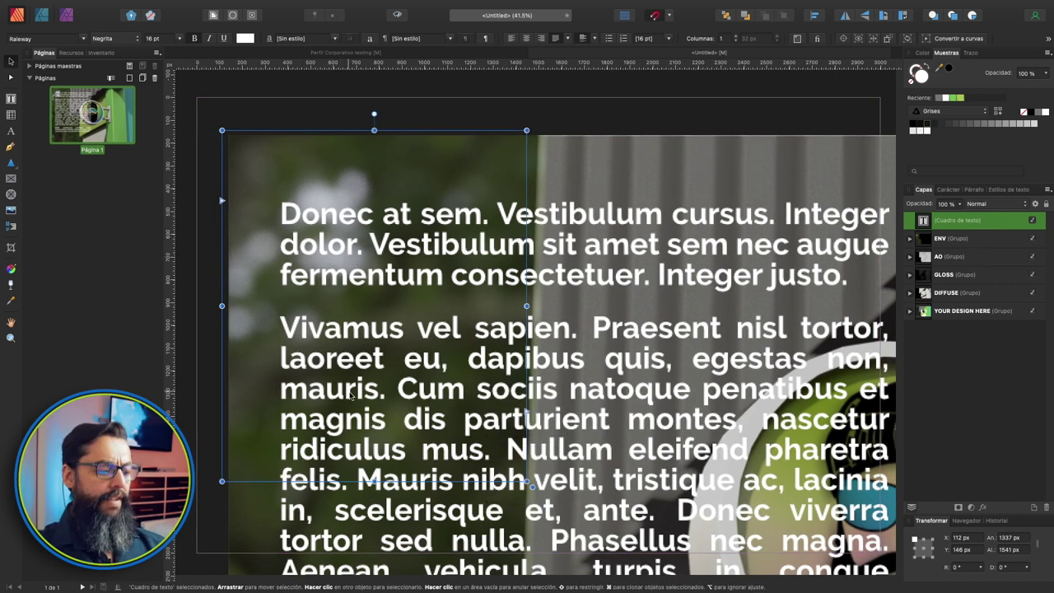
key(super+minus)
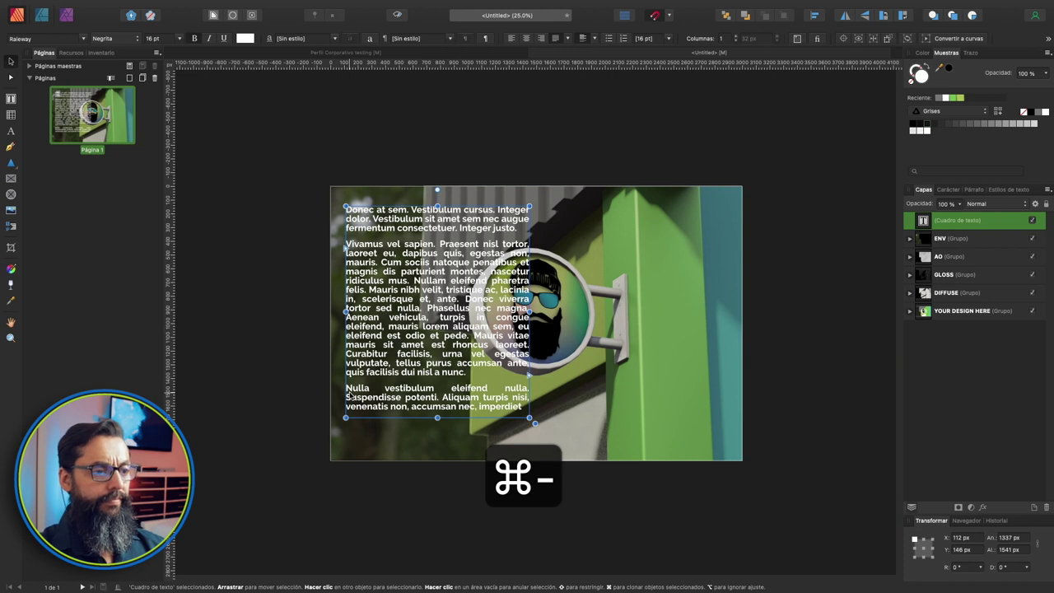
key(super+plus)
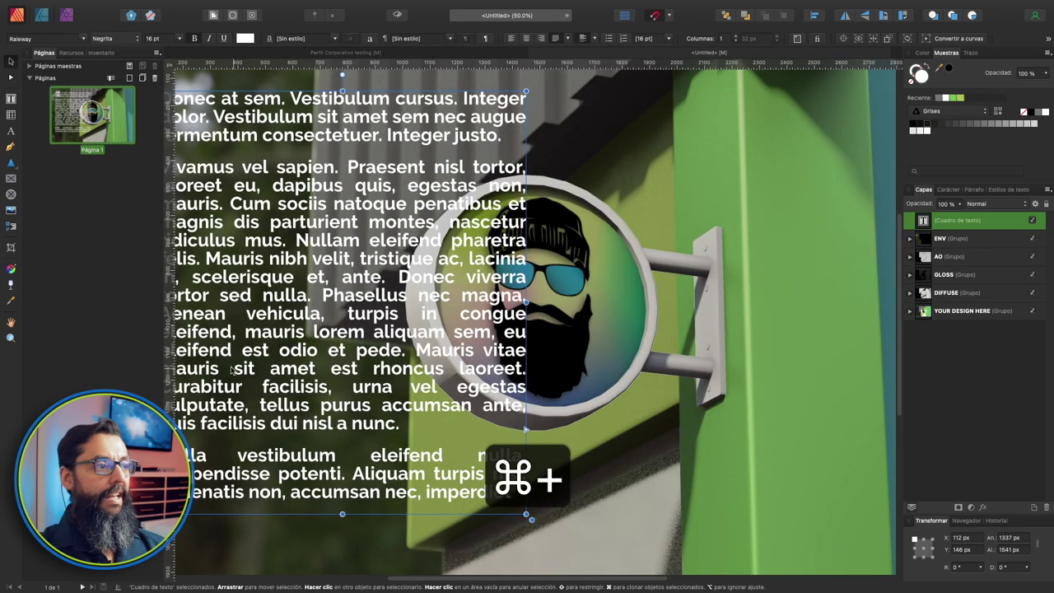
key(super+0)
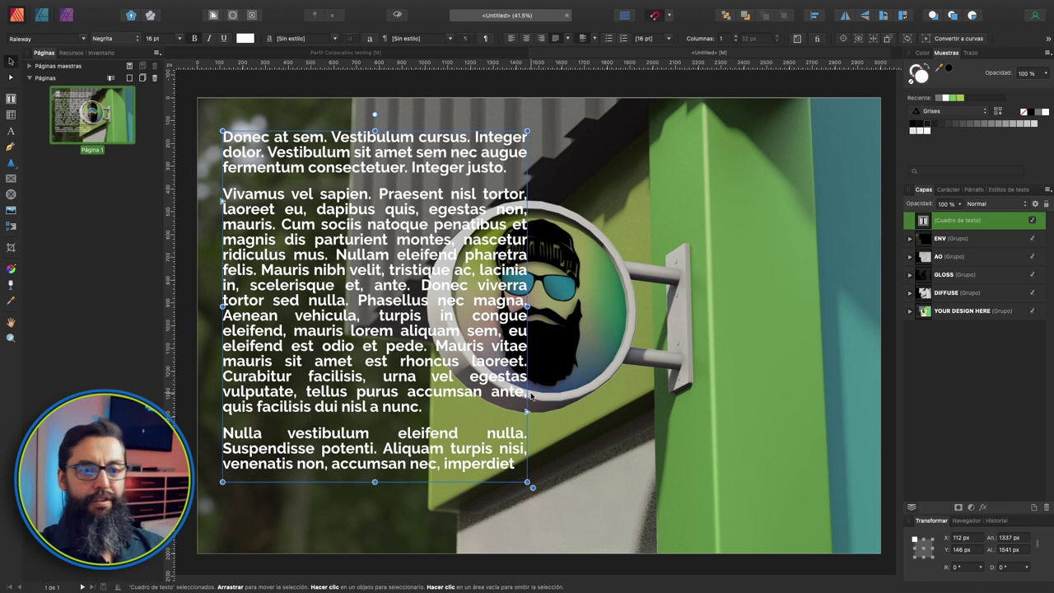
Wrap text tightly on both sides of the Sign Color shape with a 20 px gap.
click(910, 311)
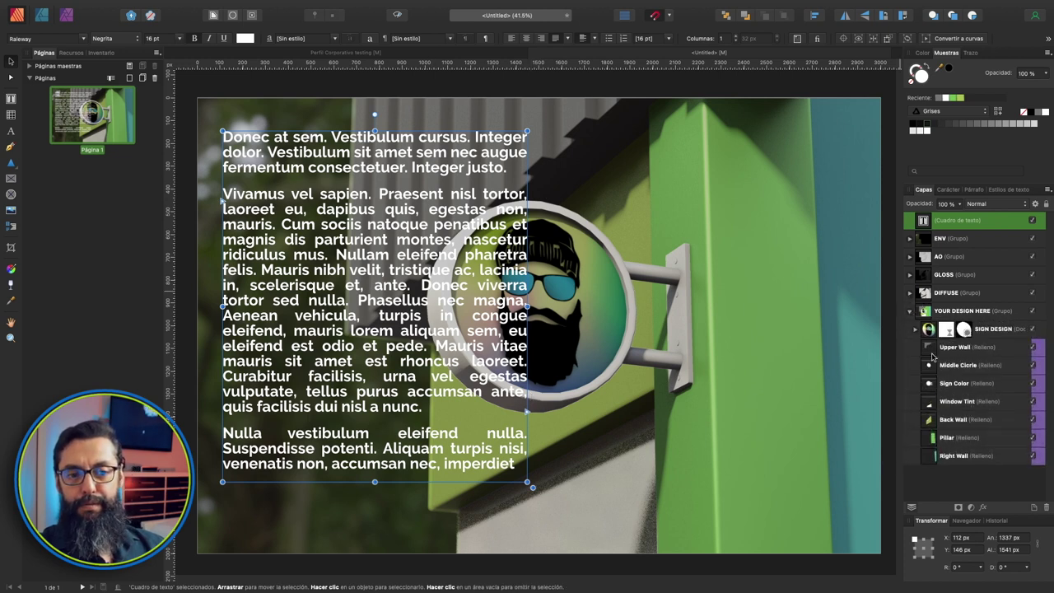
click(933, 385)
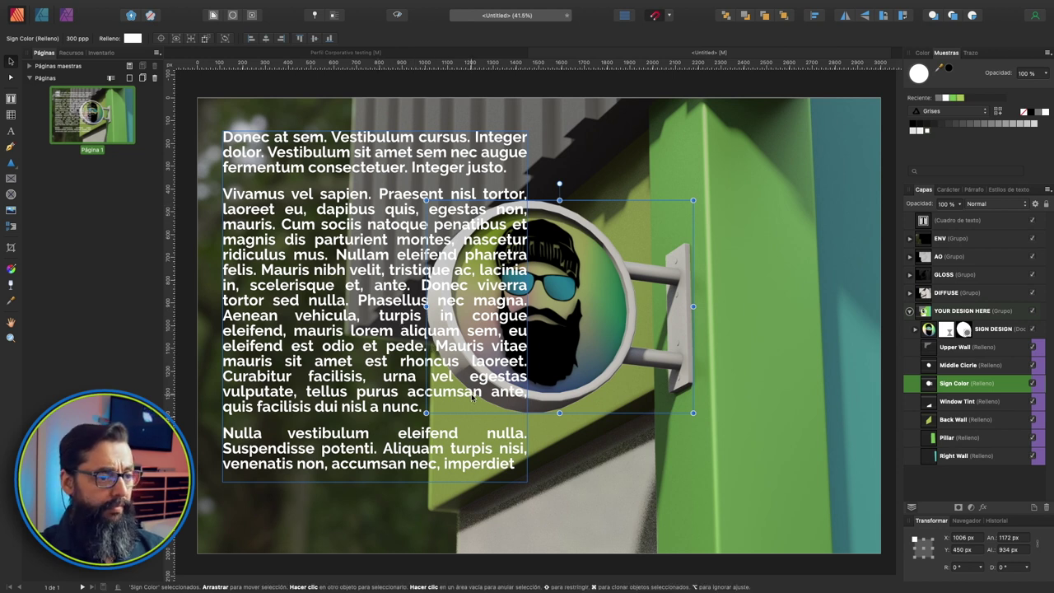
click(214, 15)
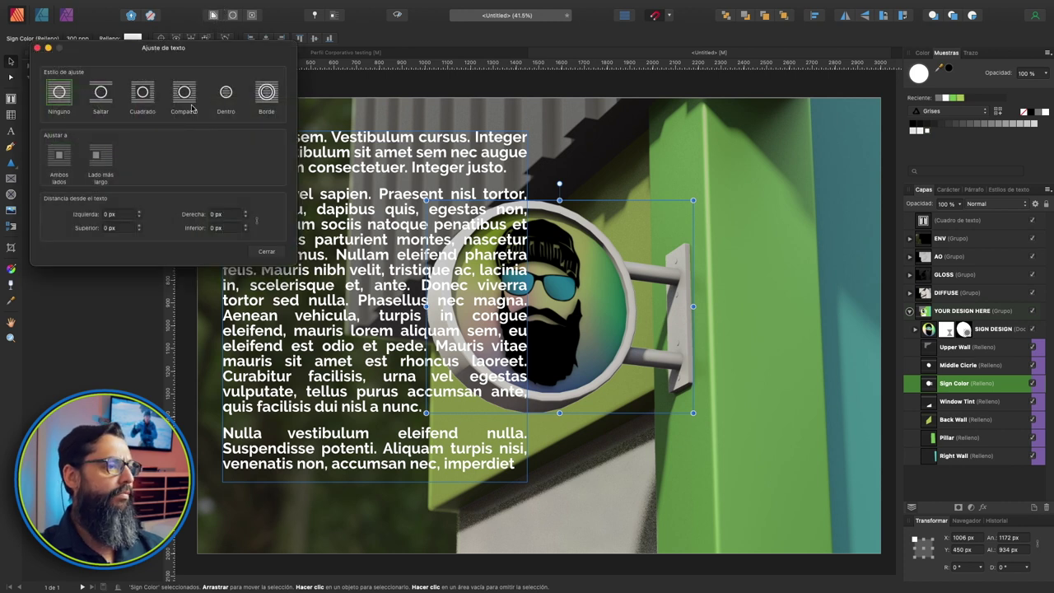
click(185, 94)
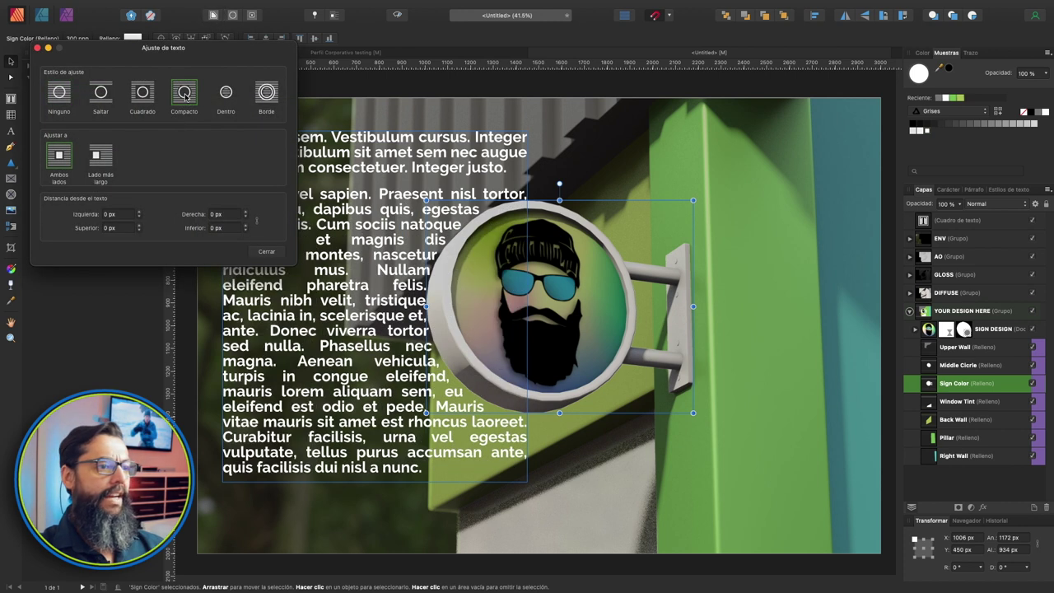
click(245, 212)
click(244, 212)
click(245, 212)
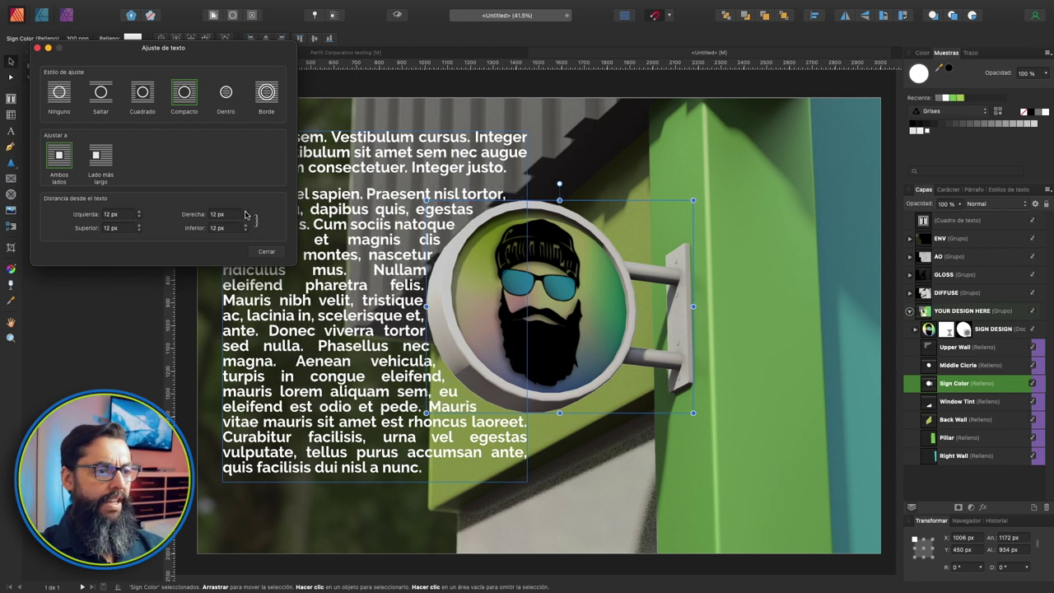
click(244, 213)
click(244, 213)
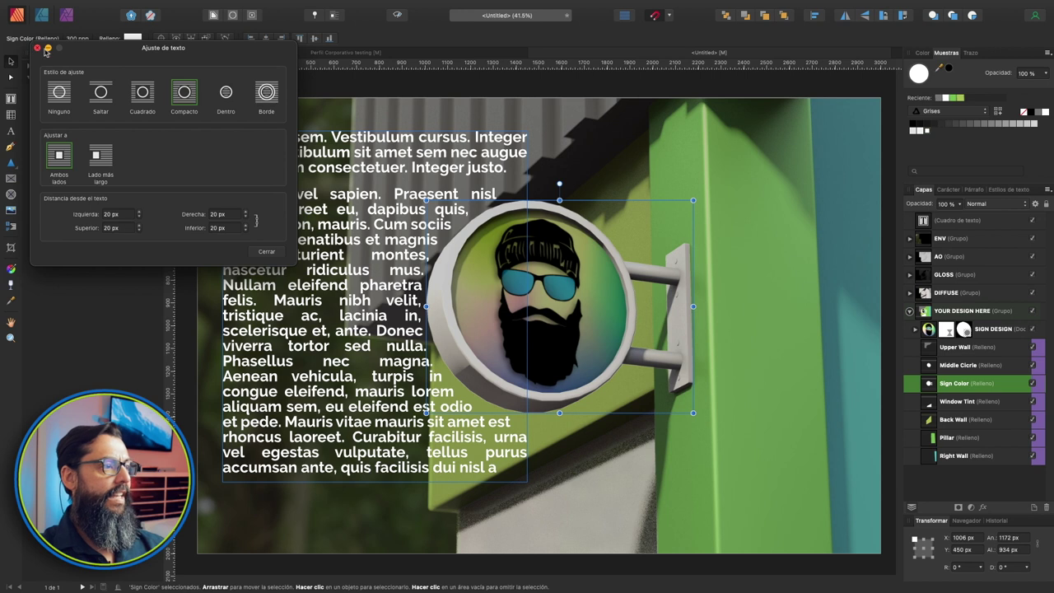
click(38, 47)
key(Escape)
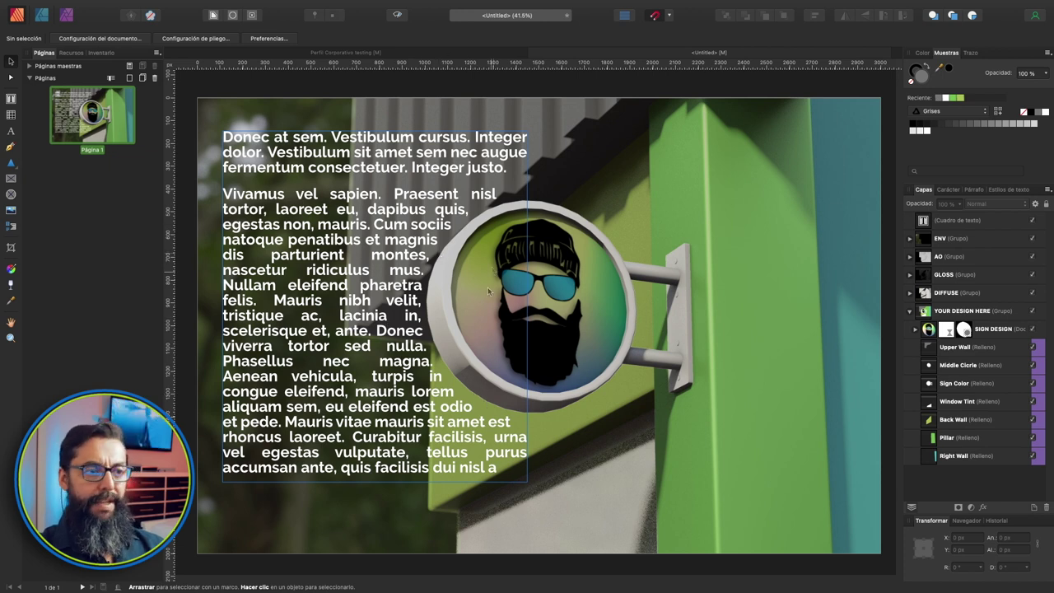
click(116, 6)
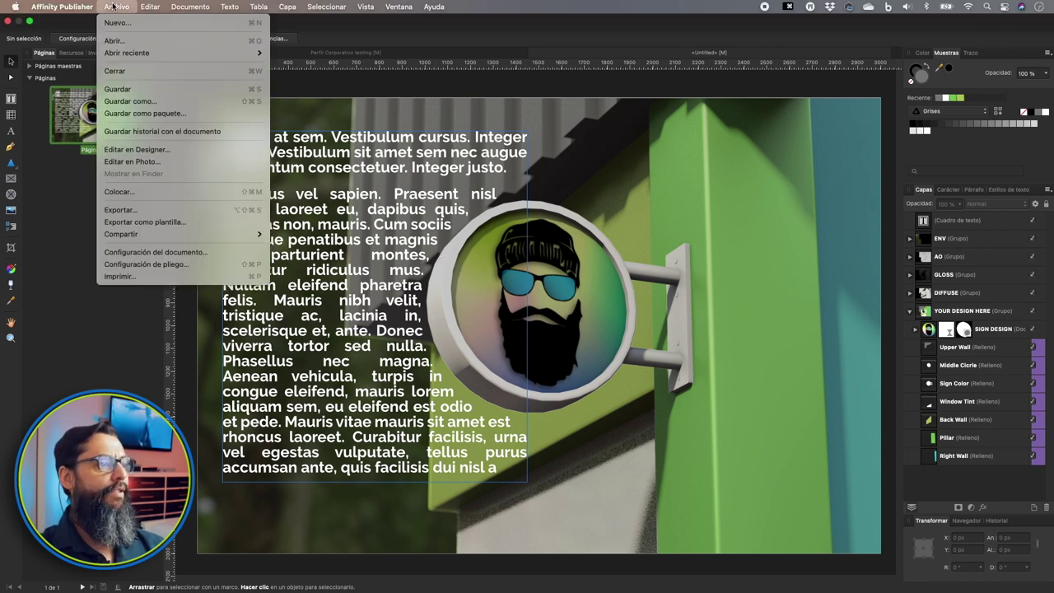
Open the layout in Affinity Photo and drag the text frame up so it reflows around the sign.
click(124, 161)
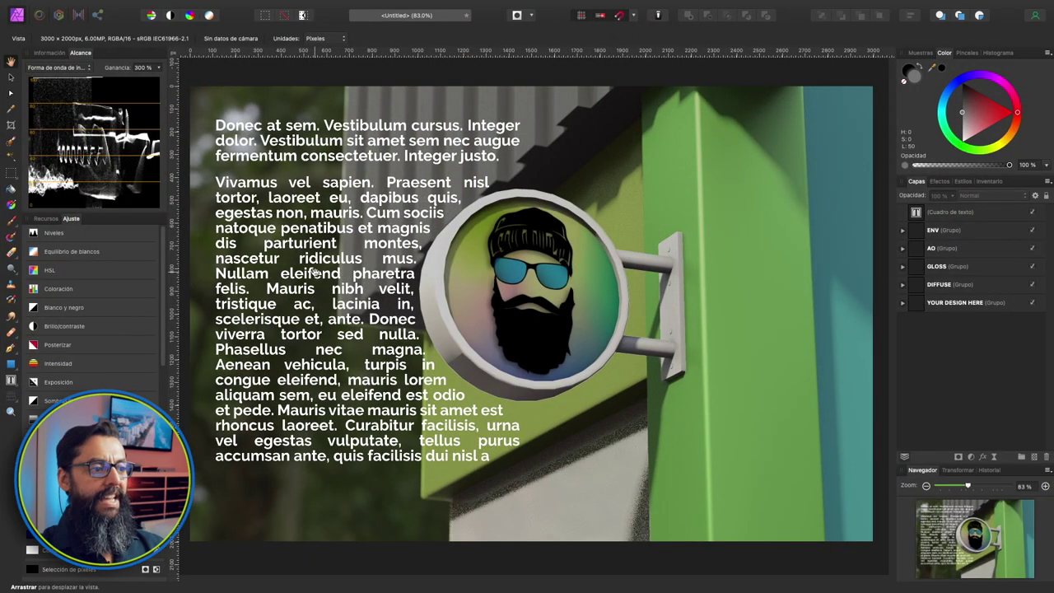
click(10, 78)
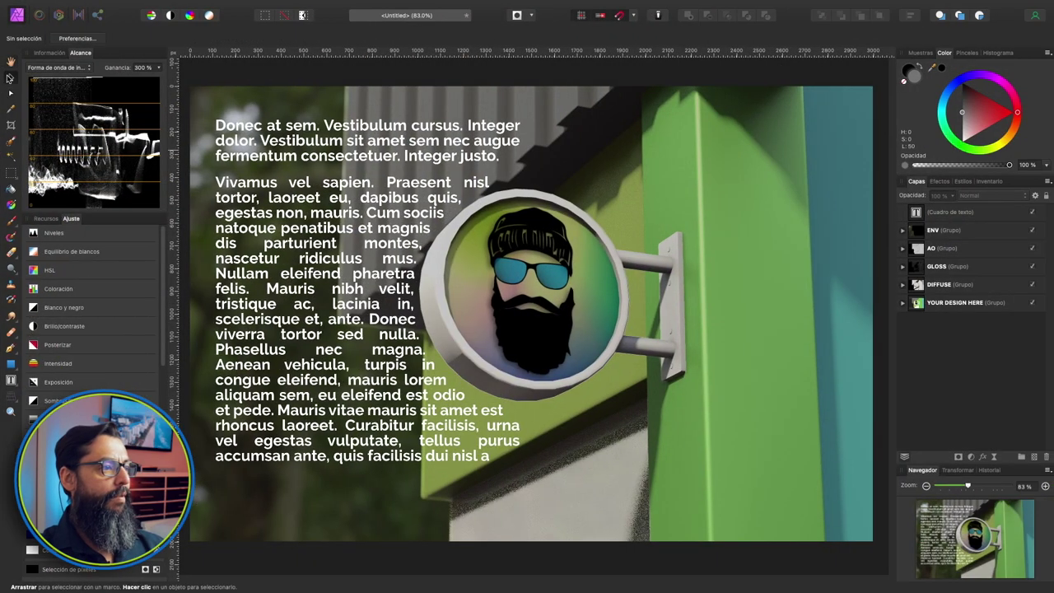
click(272, 202)
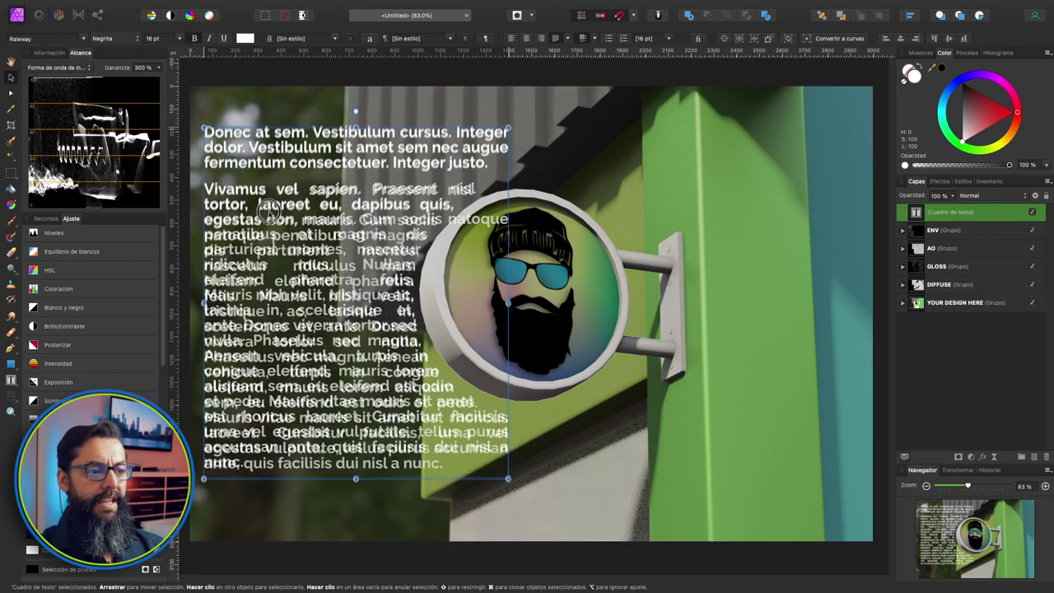
mouse_move(270, 211)
mouse_down()
mouse_move(282, 282)
mouse_move(271, 191)
mouse_up()
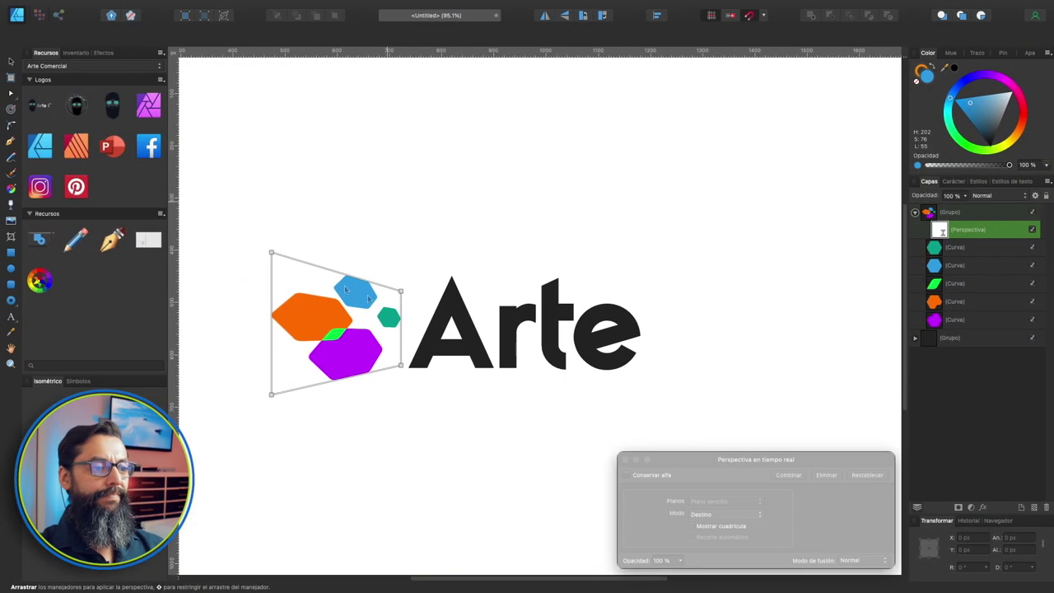
Close the Perspectiva en tiempo real panel, select the green hexagon and reselect the Perspectiva layer.
click(625, 459)
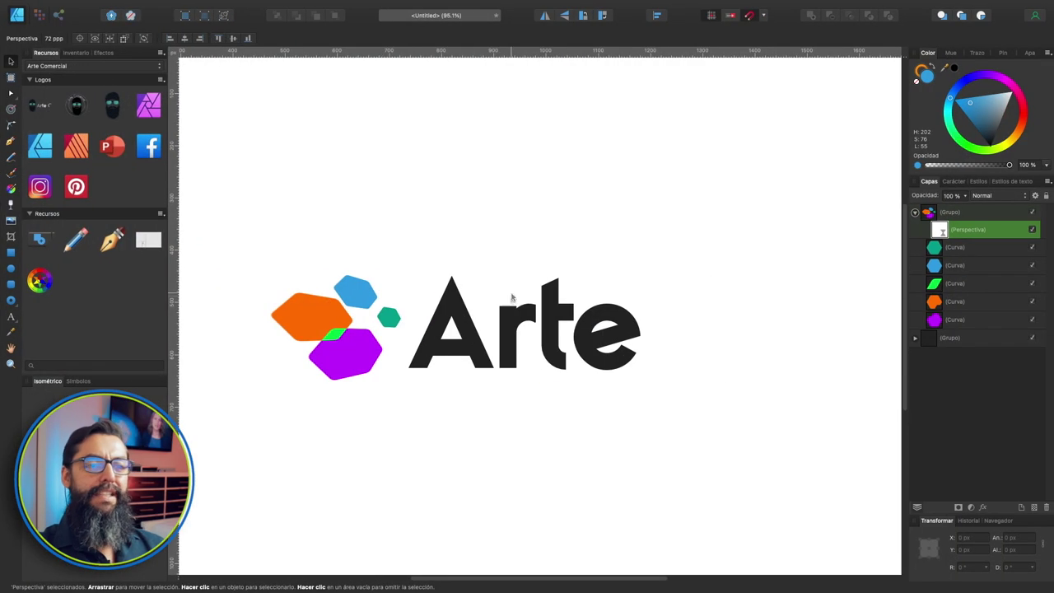
click(370, 311)
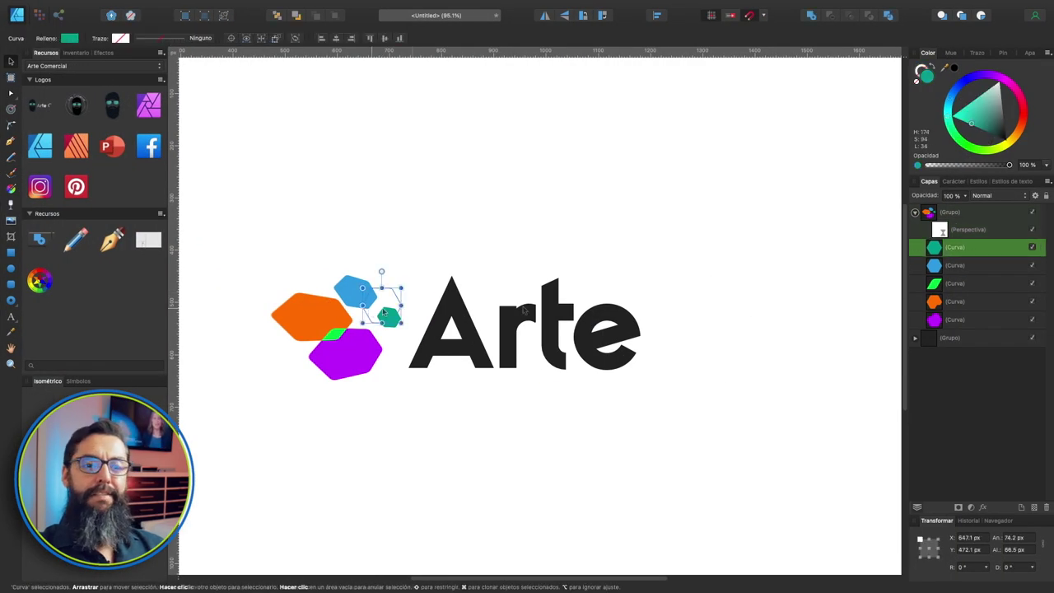
click(933, 228)
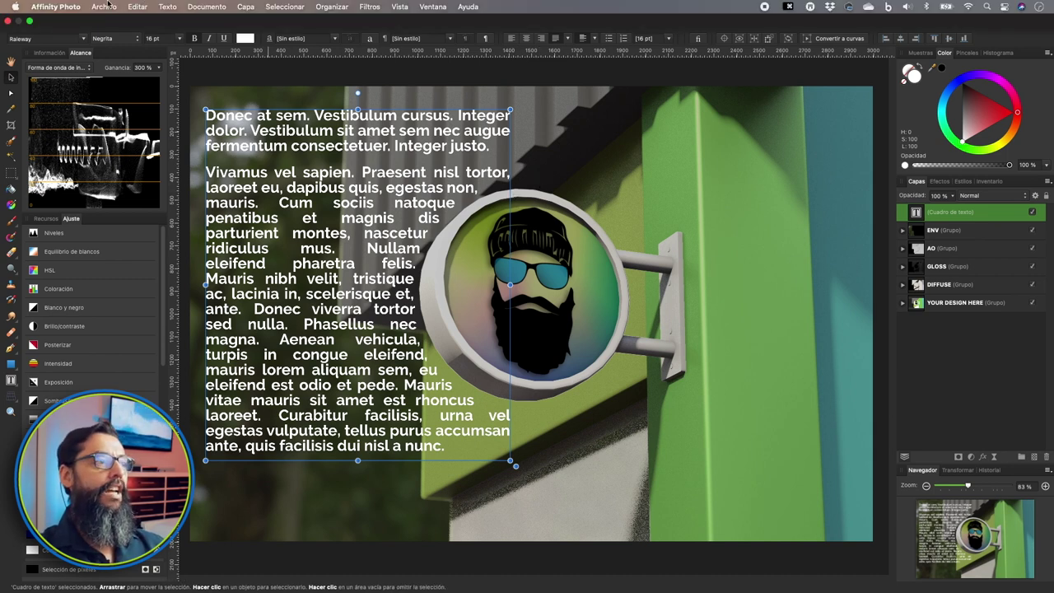
Hand the file to Designer, then bring up the Perfil Corporativo brochure in Publisher.
click(104, 6)
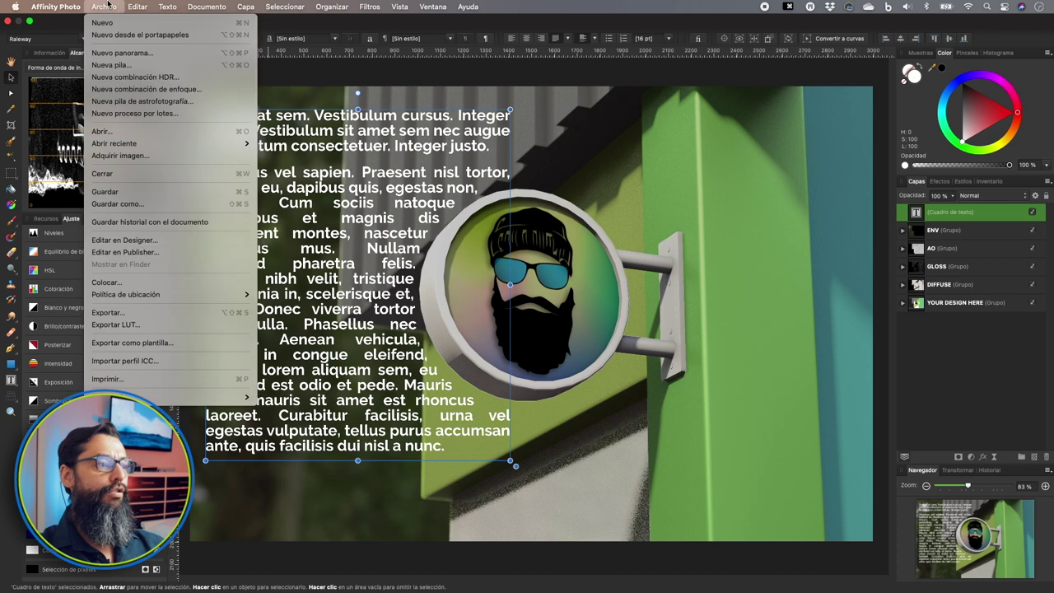
click(206, 251)
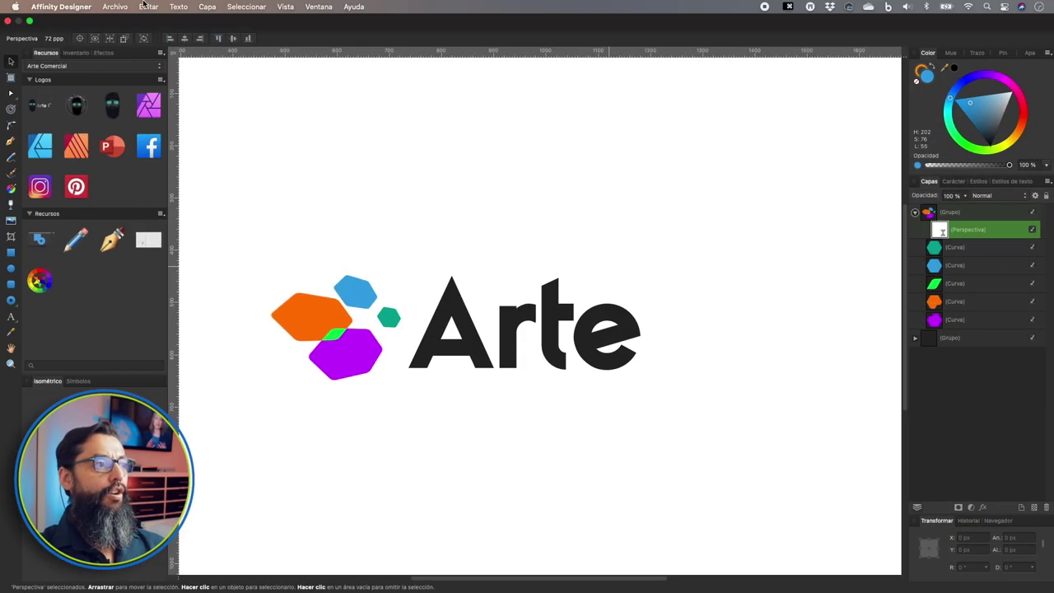
click(108, 7)
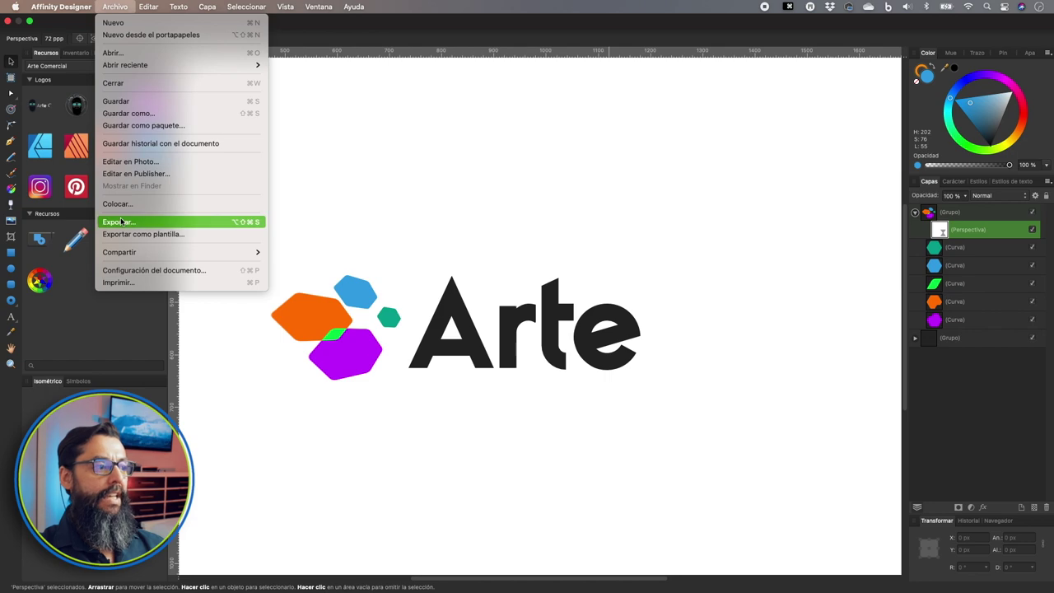
click(122, 174)
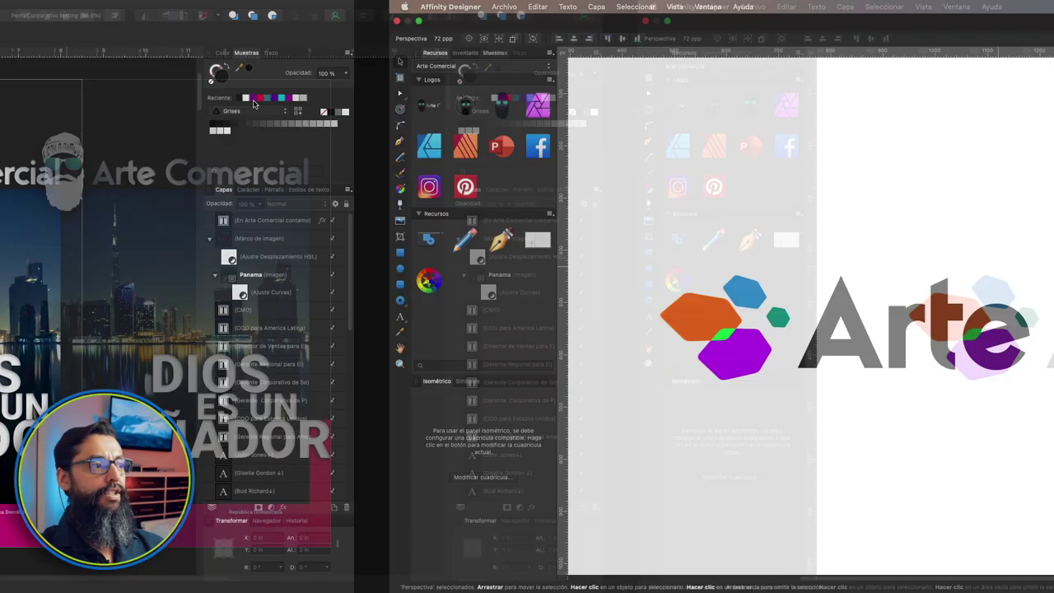
Scroll down to page 6 and select the city banner image frame.
scroll(379, 327, down, 10)
scroll(378, 328, down, 10)
scroll(379, 328, down, 5)
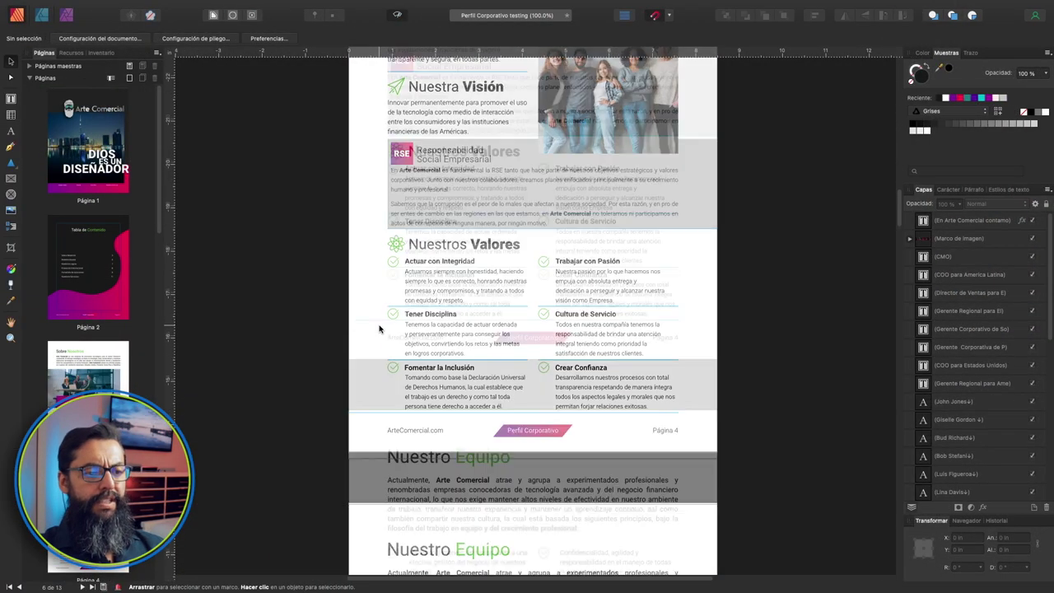
scroll(379, 328, down, 5)
scroll(382, 340, down, 5)
click(366, 160)
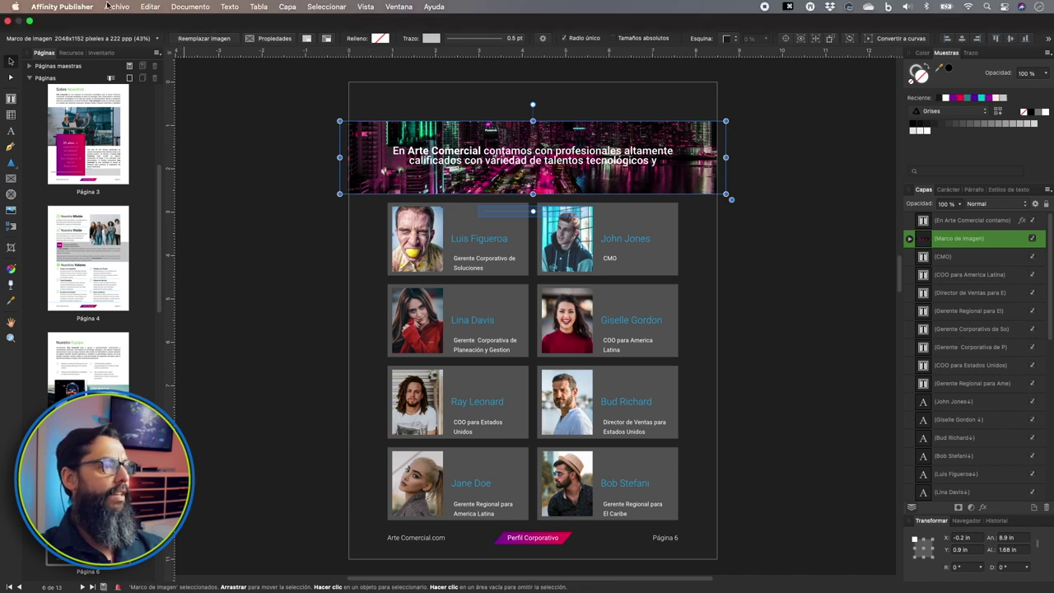
Take the brochure into Affinity Photo and select the banner image frame.
click(116, 7)
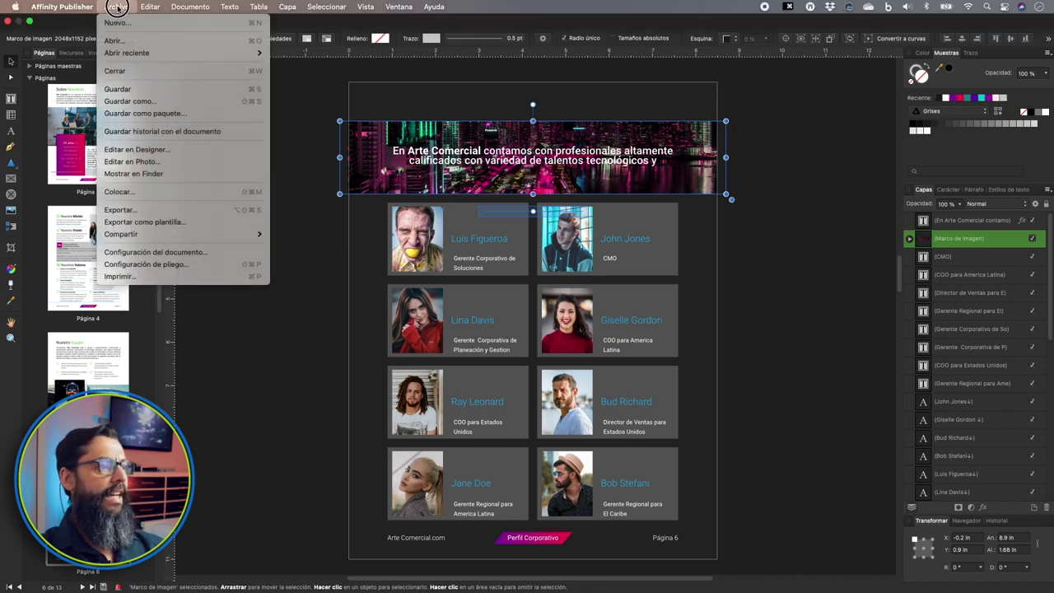
click(137, 163)
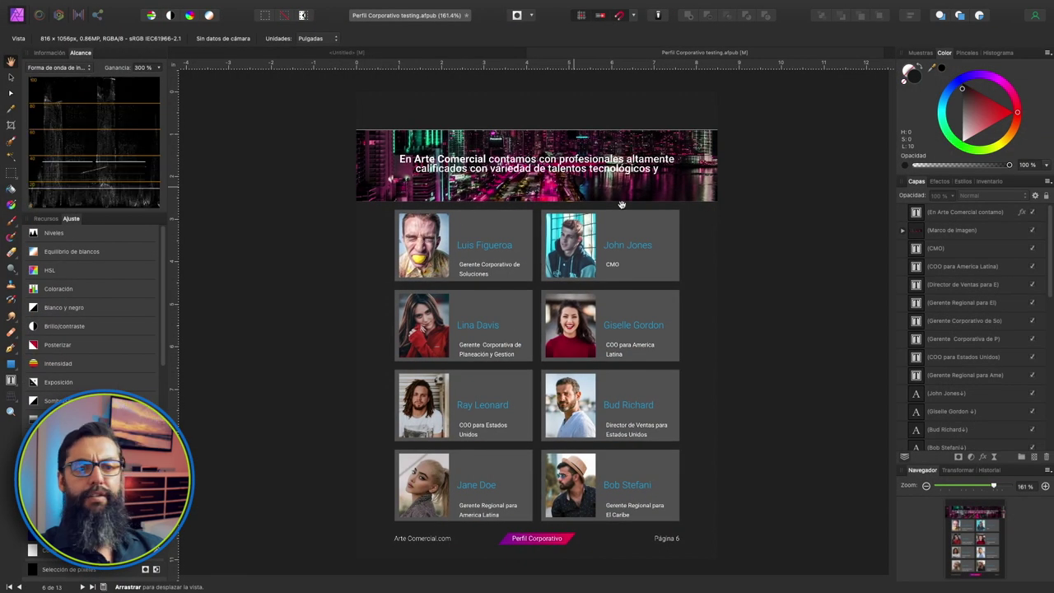
key(v)
click(361, 168)
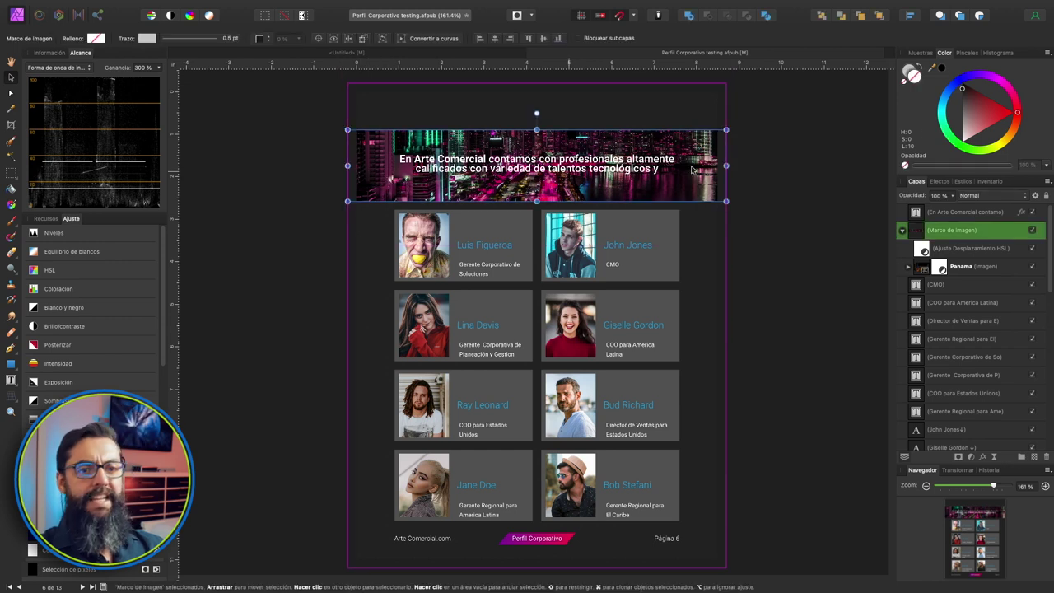
Rasterize the Panama photo layer into a pixel layer.
click(929, 272)
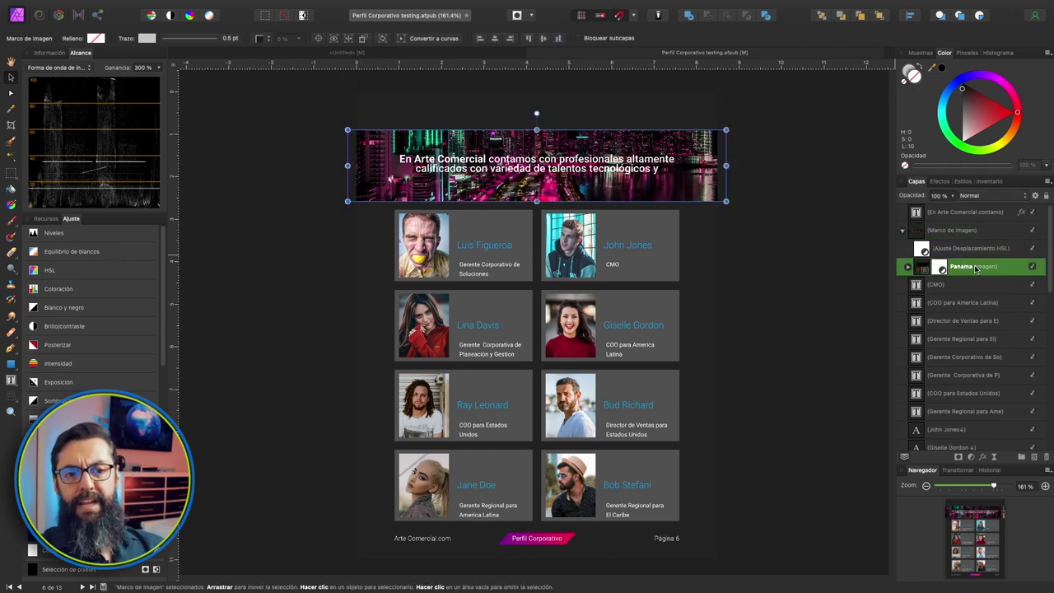
right_click(955, 266)
click(906, 490)
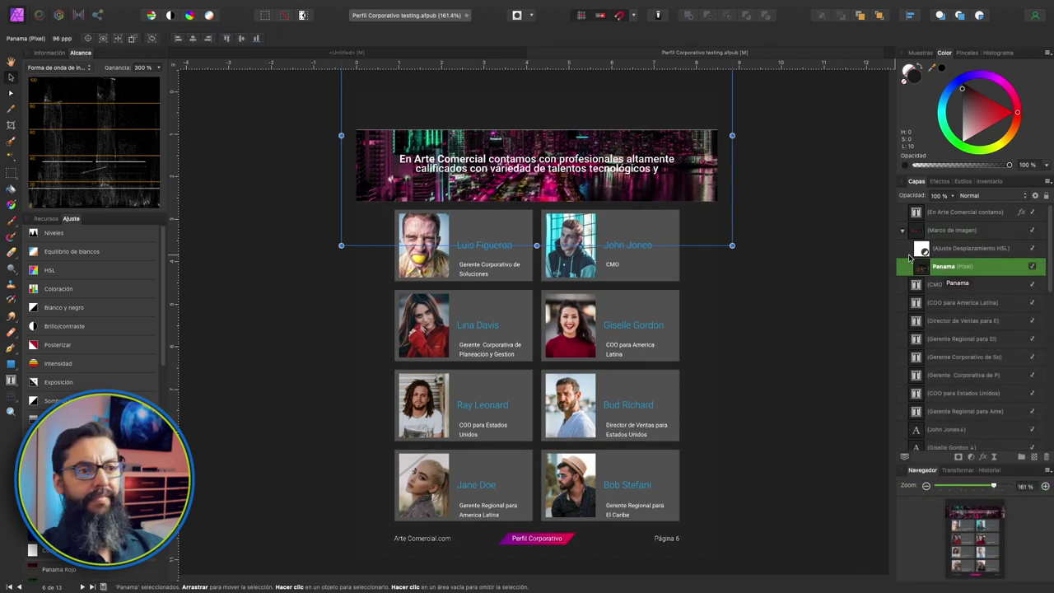
click(57, 16)
Develop the Panama banner at exposure -1.595, 35% vibrance and 25% saturation, then apply it.
mouse_move(945, 261)
mouse_down()
mouse_move(980, 261)
mouse_move(940, 266)
mouse_up()
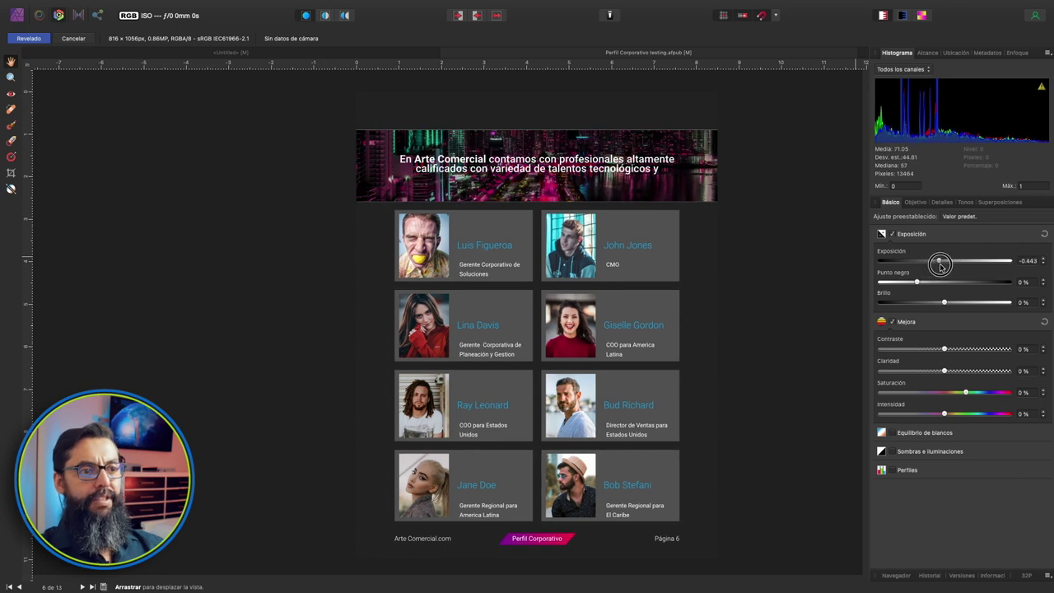
drag(940, 265, 924, 262)
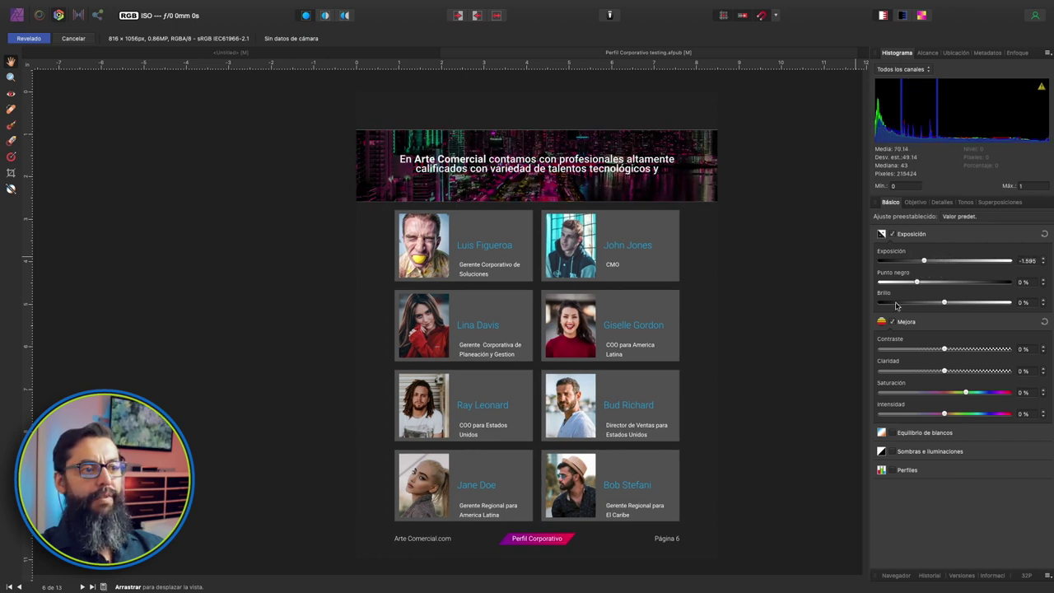
mouse_move(943, 414)
mouse_down()
mouse_move(989, 415)
mouse_move(976, 394)
mouse_move(988, 393)
mouse_up()
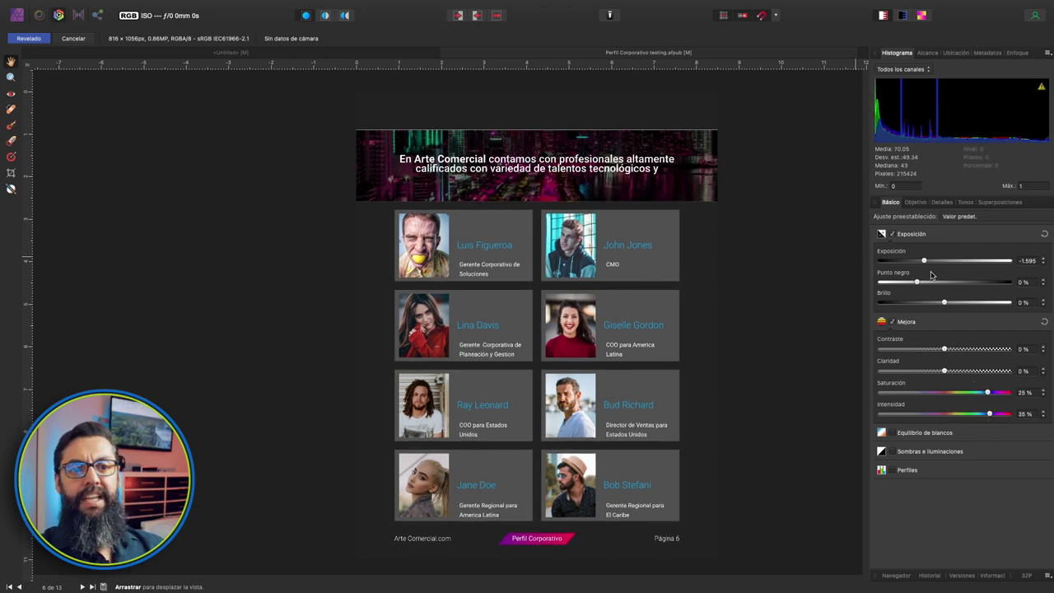
click(29, 39)
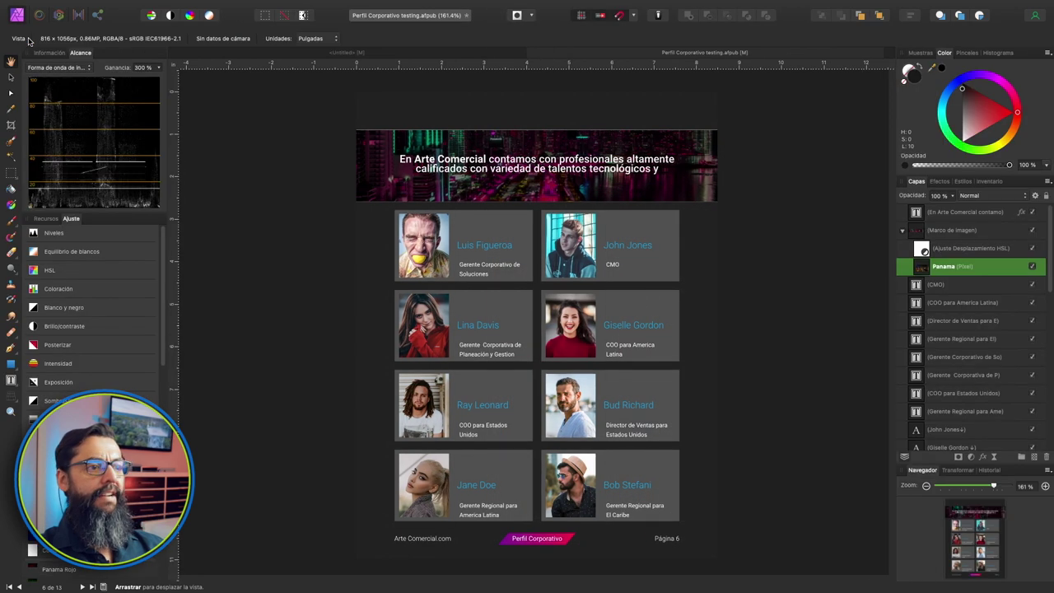
Return the brochure to Publisher, zoom out to the whole page and collapse Marco de imagen.
click(109, 7)
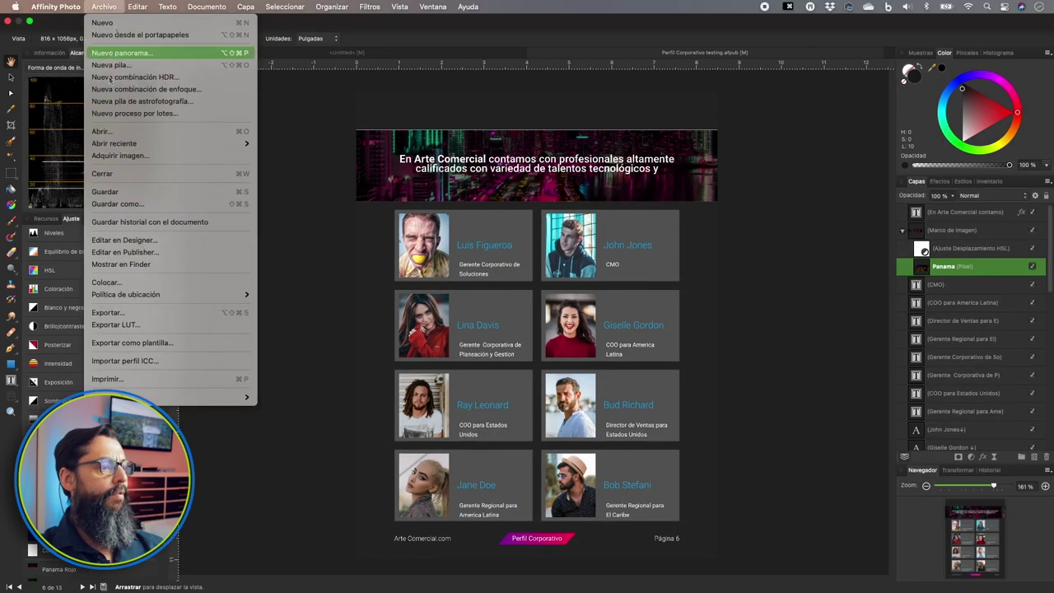
click(122, 252)
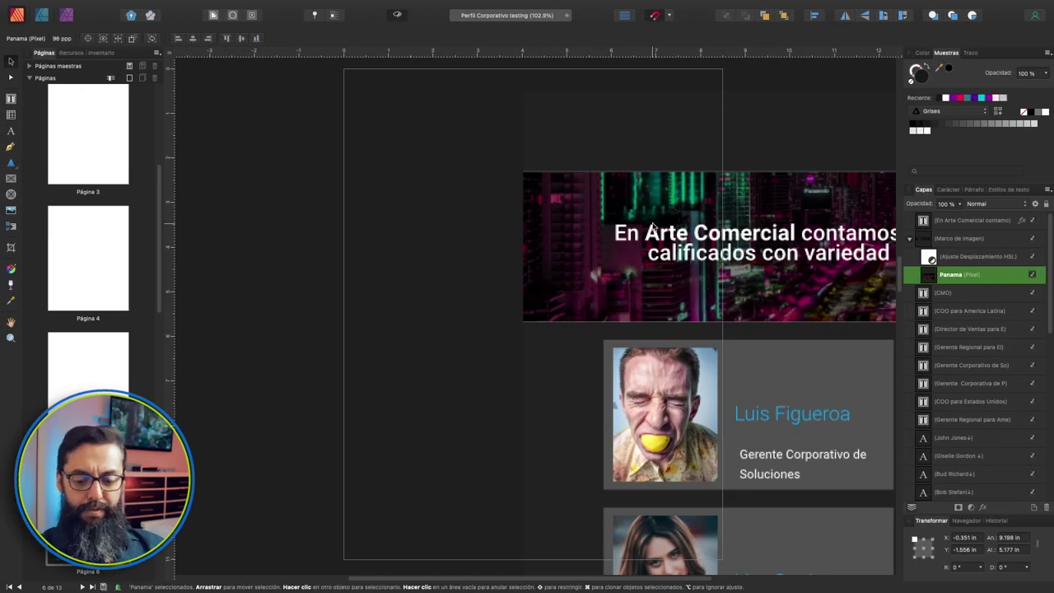
key(super+minus)
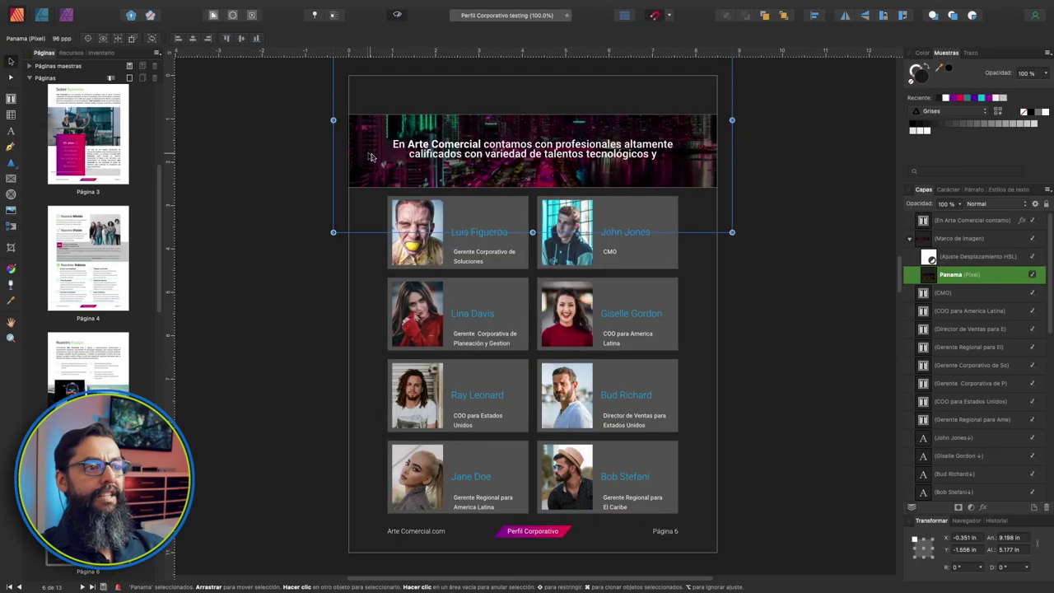
click(908, 240)
click(943, 239)
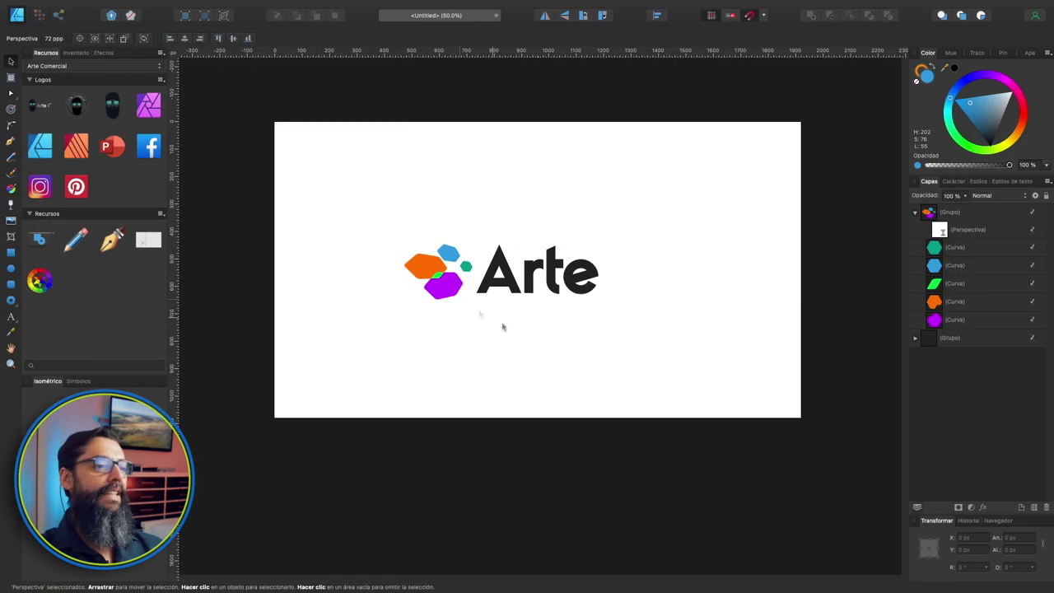
scroll(568, 281, up, 1)
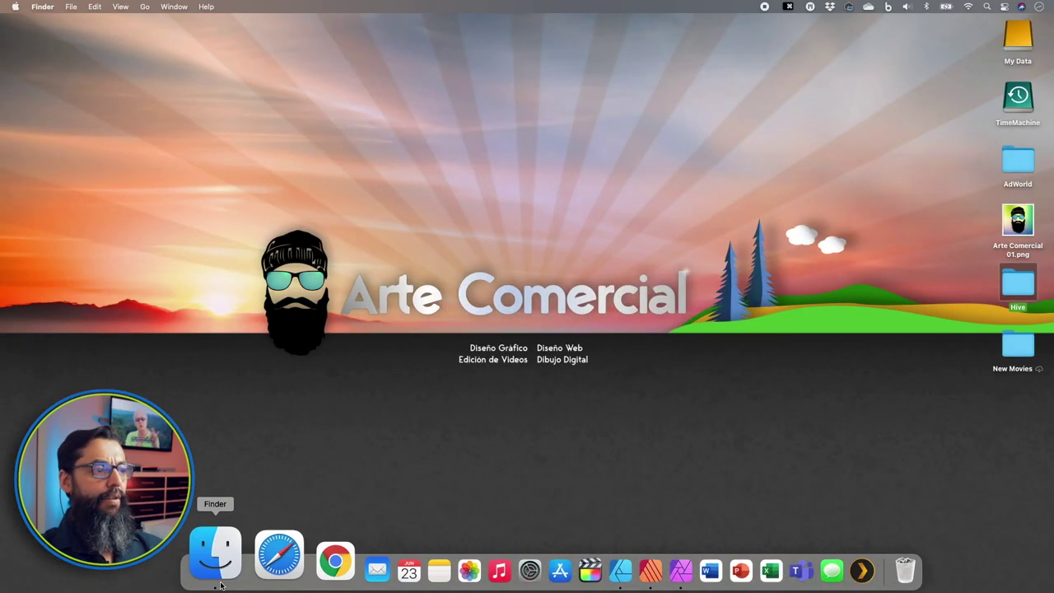
Open Neon Perspective.afdesign from the Diseños folder in Affinity Photo via Finder.
mouse_move(204, 590)
click(213, 554)
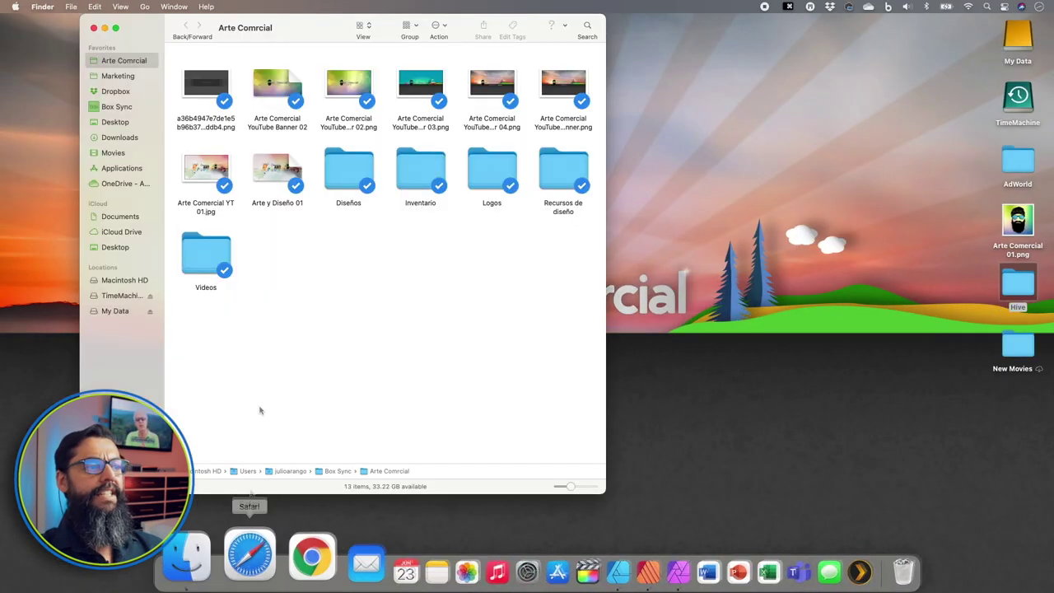
double_click(348, 173)
scroll(354, 169, down, 5)
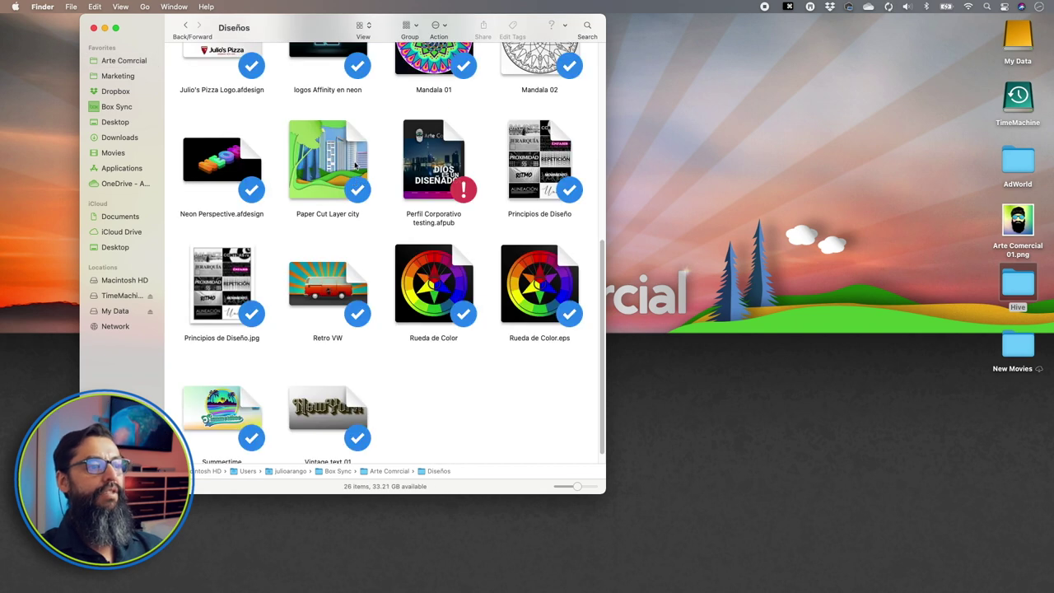
scroll(237, 181, up, 1)
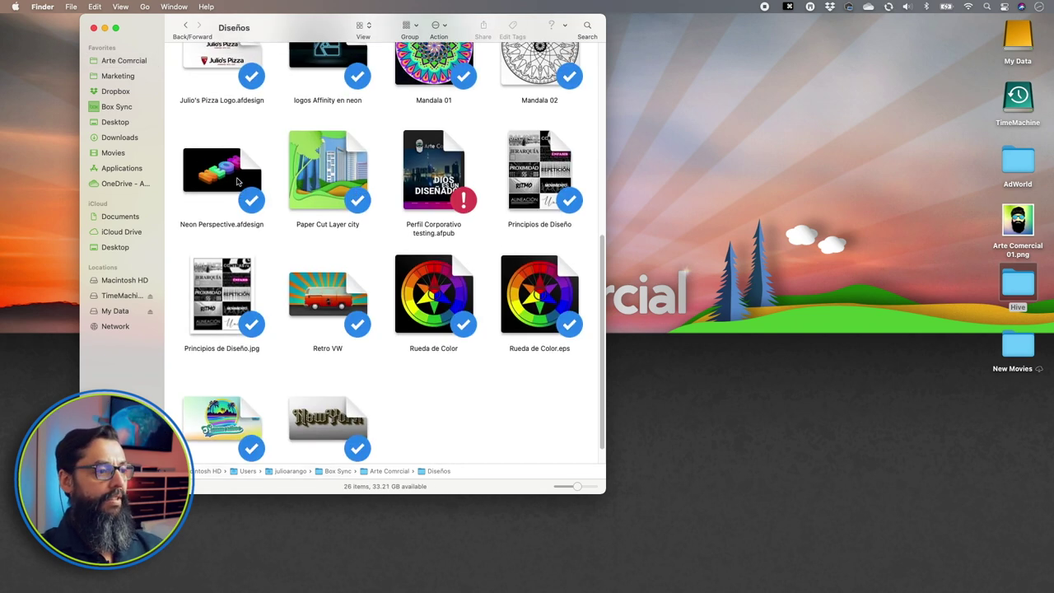
click(216, 186)
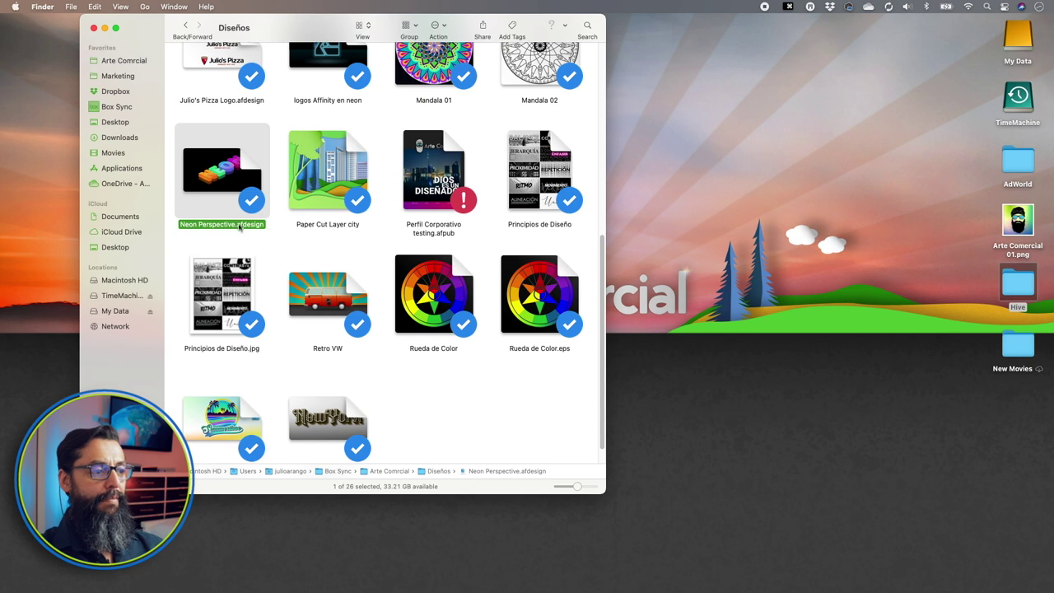
right_click(231, 173)
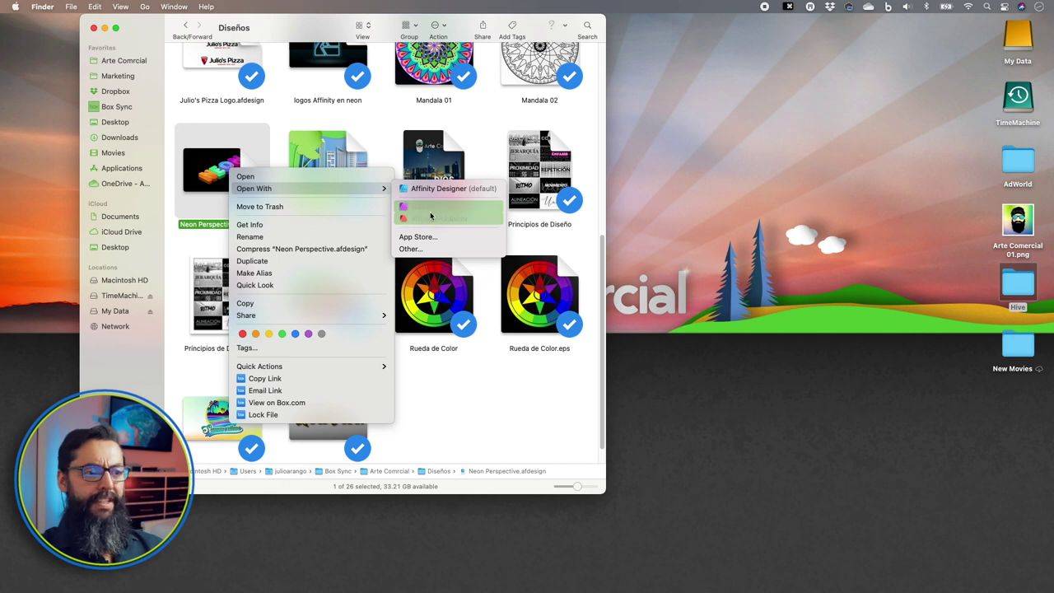
click(431, 206)
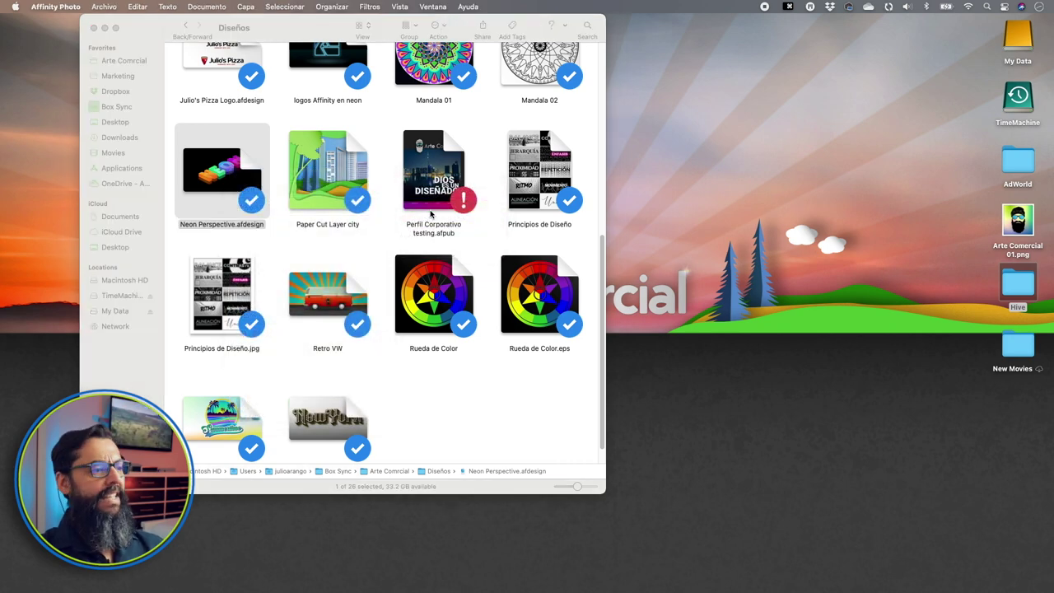